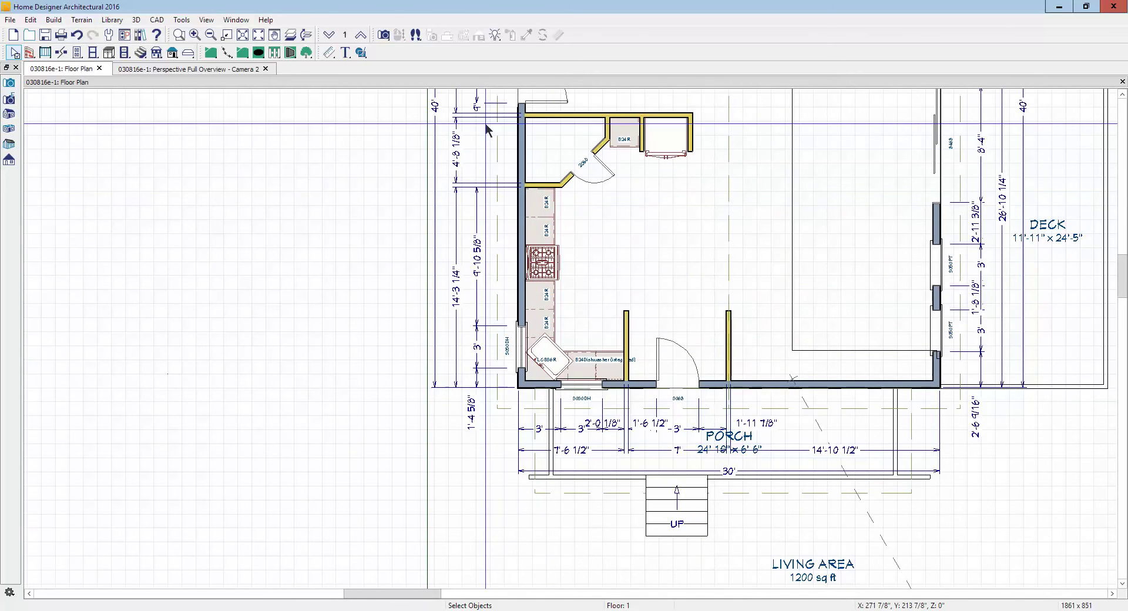
Step: Examine the porch room's structure elevations and ceiling heights from the 3D overview, and return to the floor plan
key("ctrl+Tab")
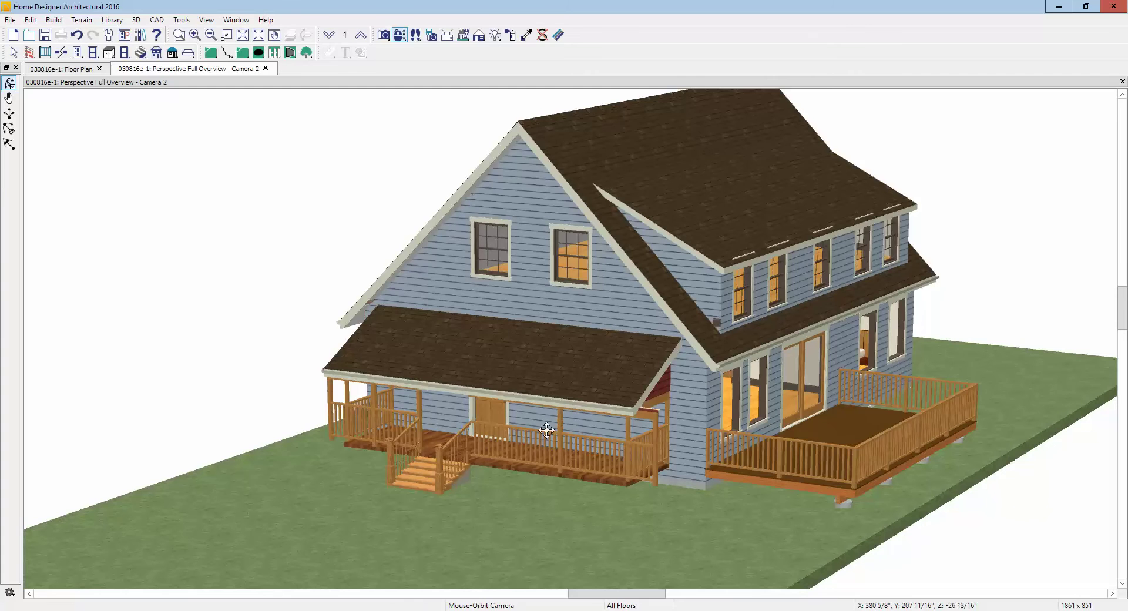
scroll(552, 438, "up", 3)
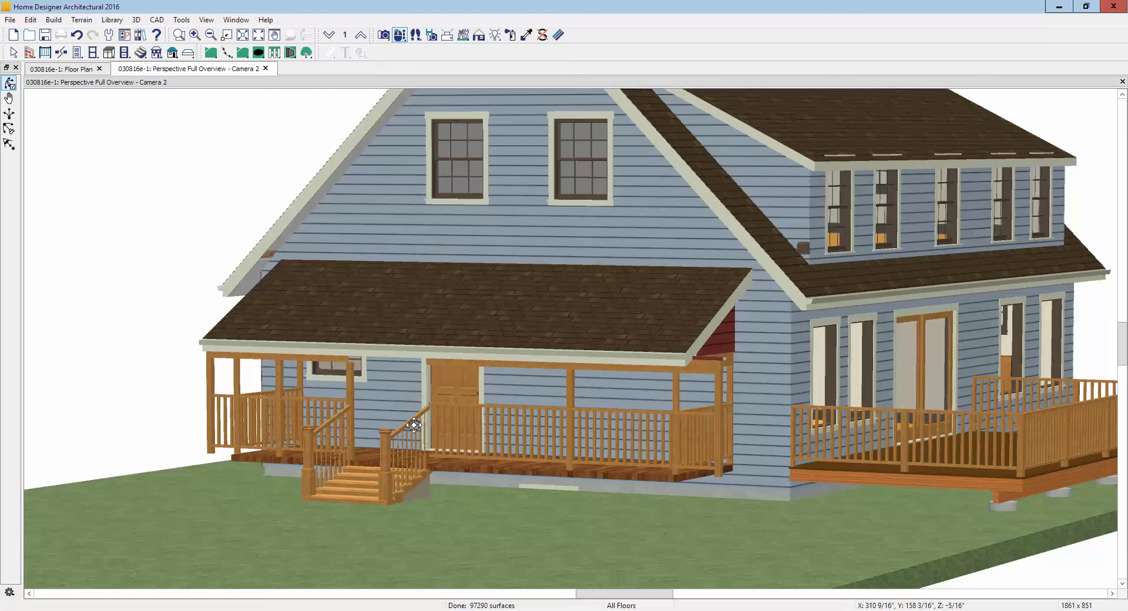
key("space")
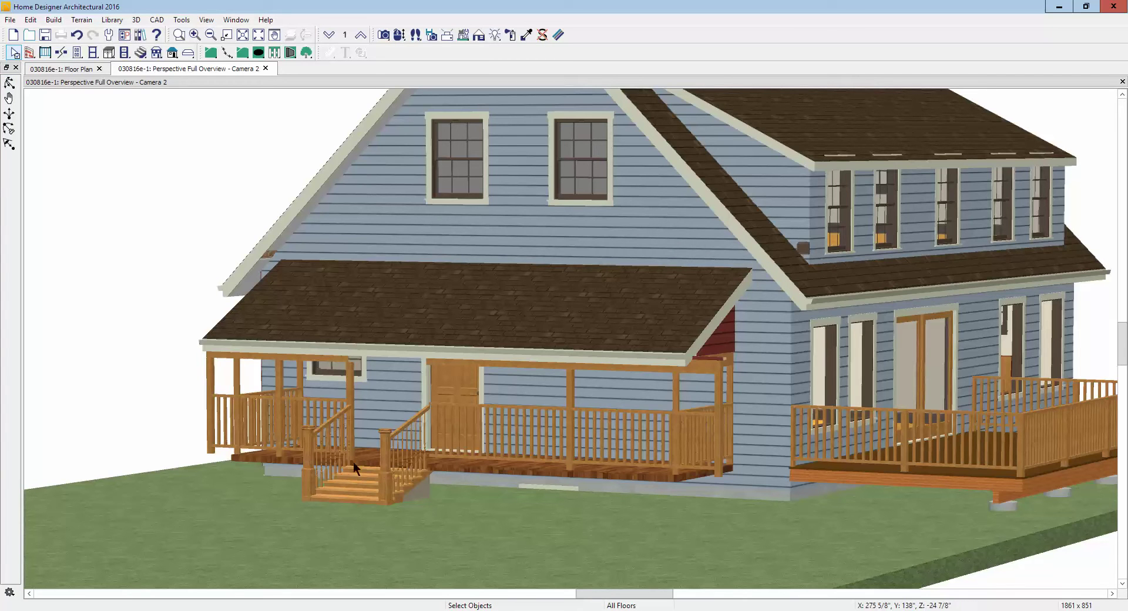
right_click(365, 451)
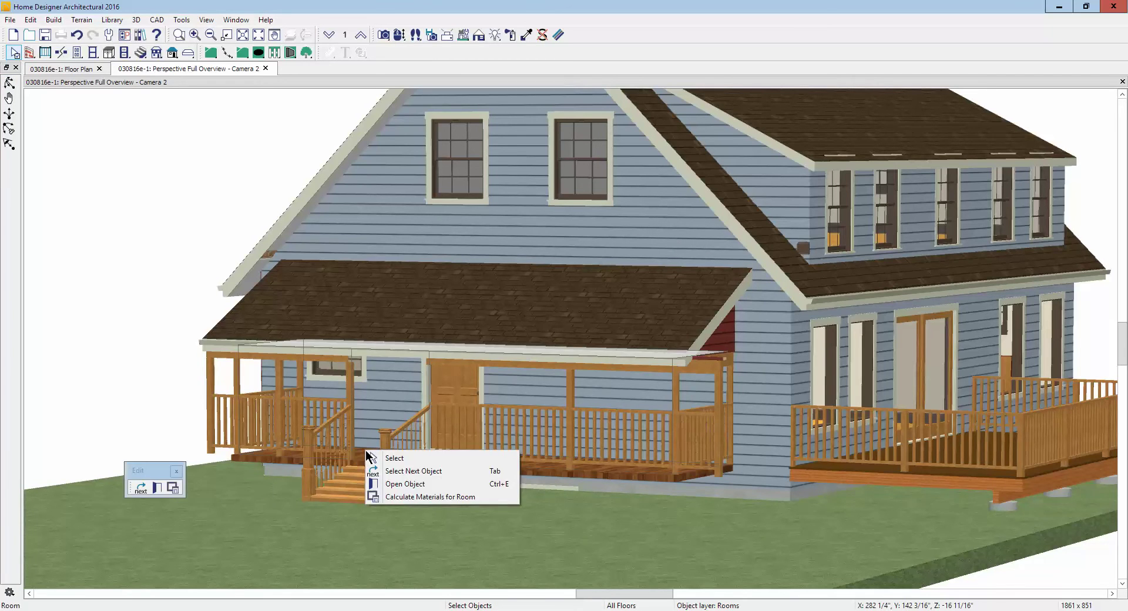
left_click(405, 483)
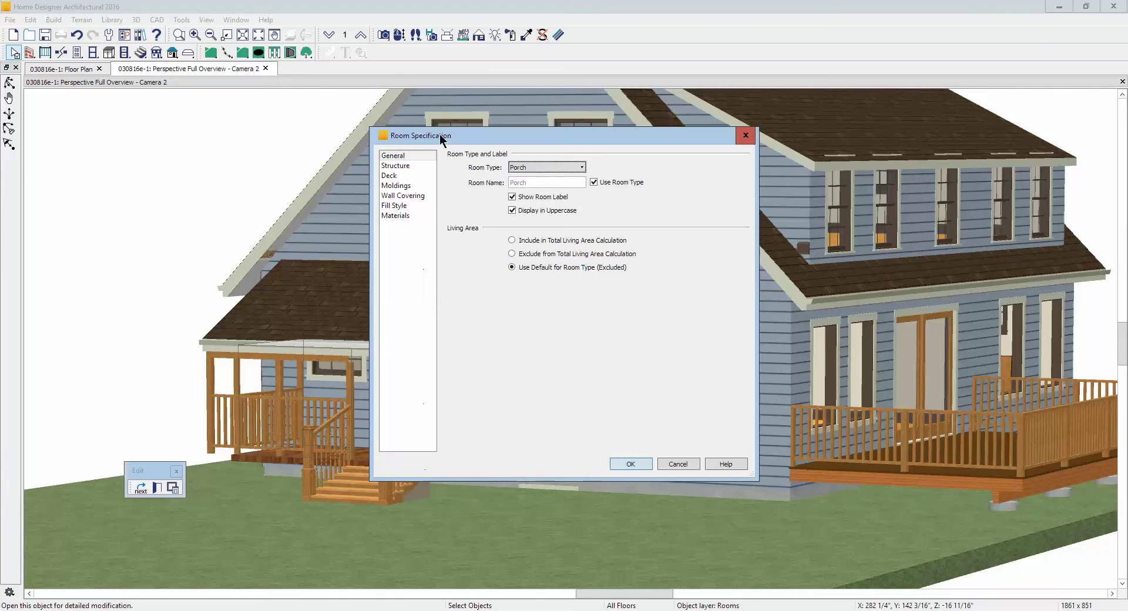
left_click(397, 166)
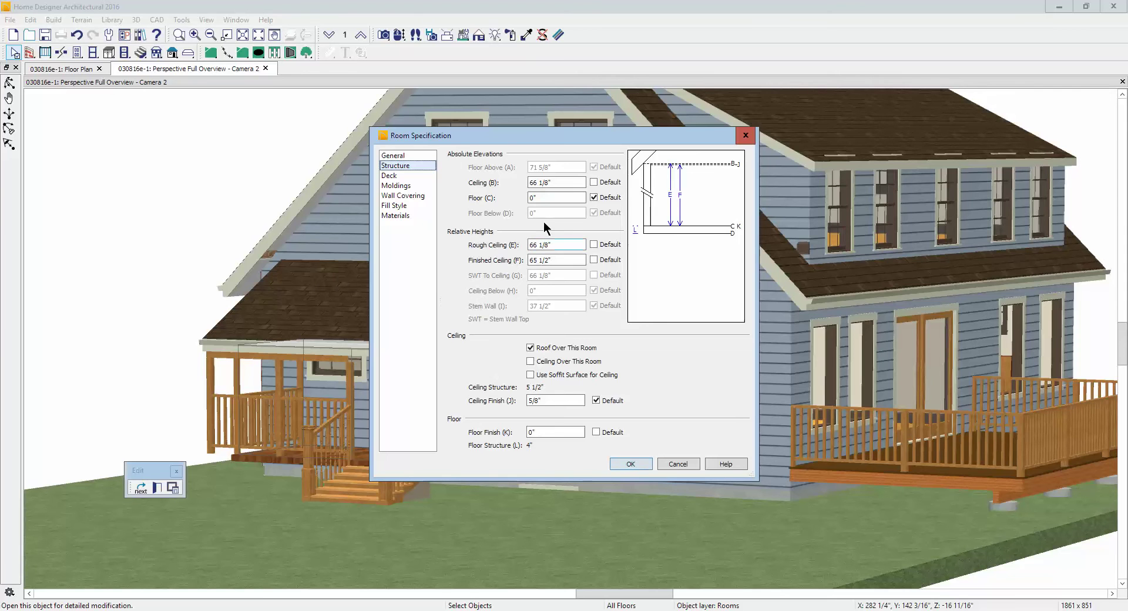
left_click(679, 463)
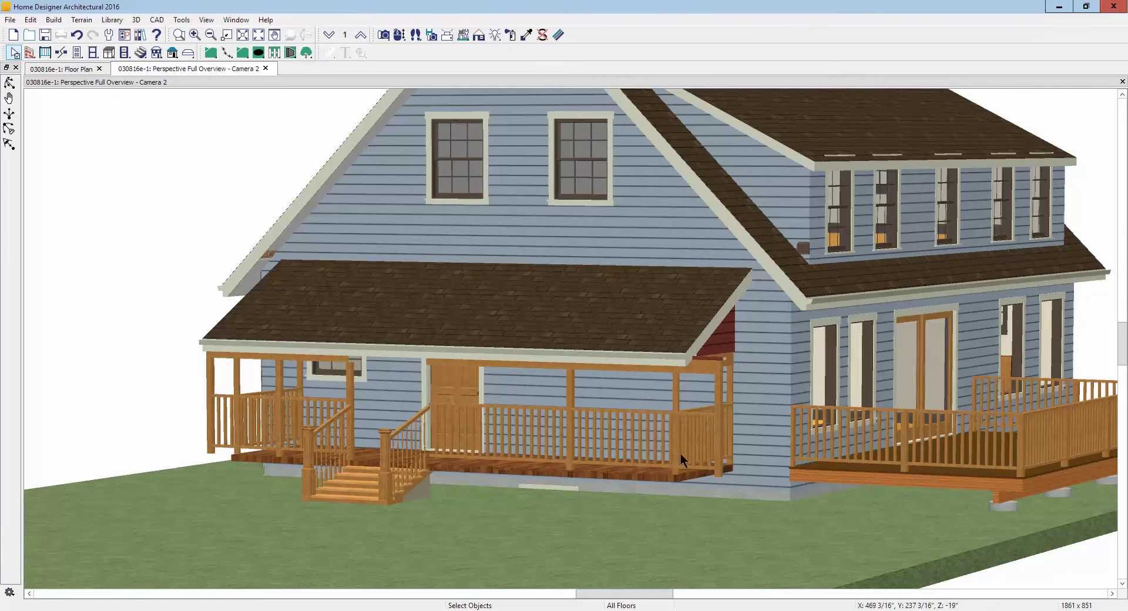
key("ctrl+Tab")
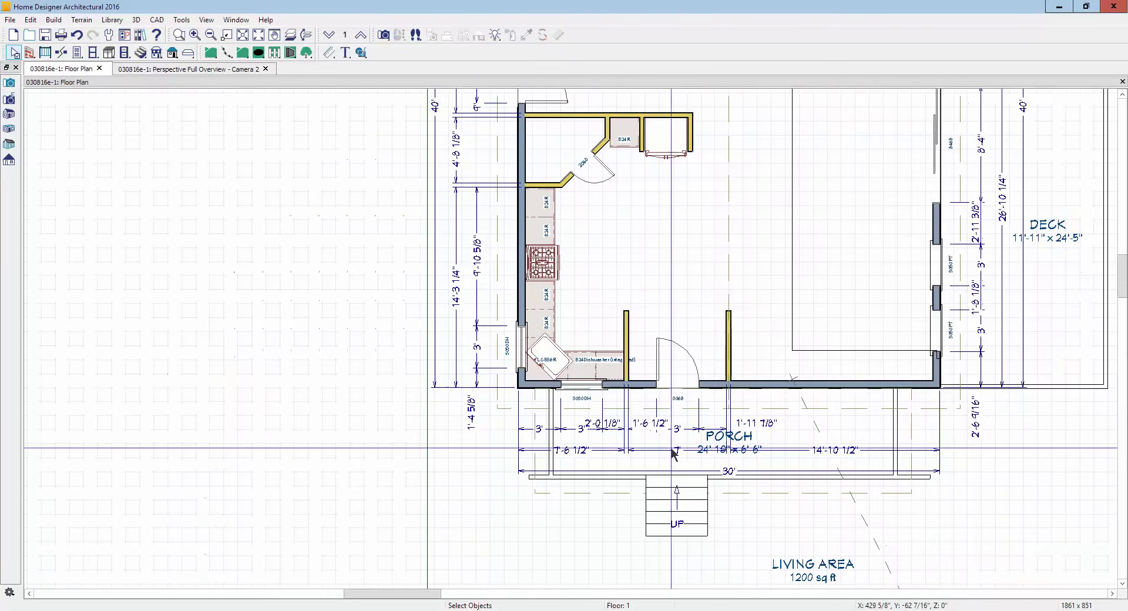
right_click(769, 473)
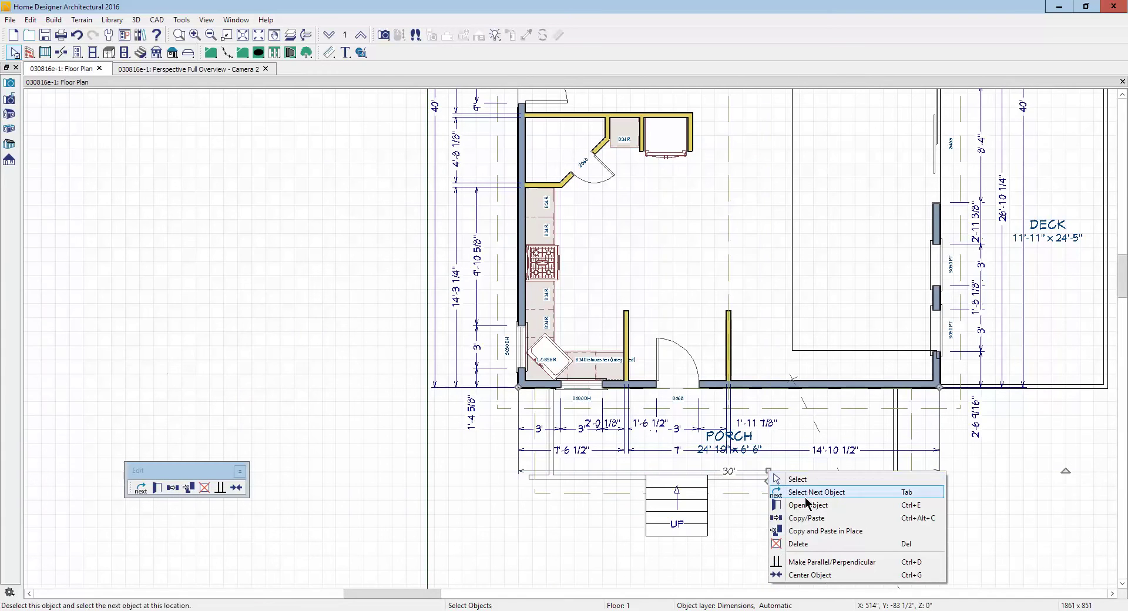
left_click(777, 504)
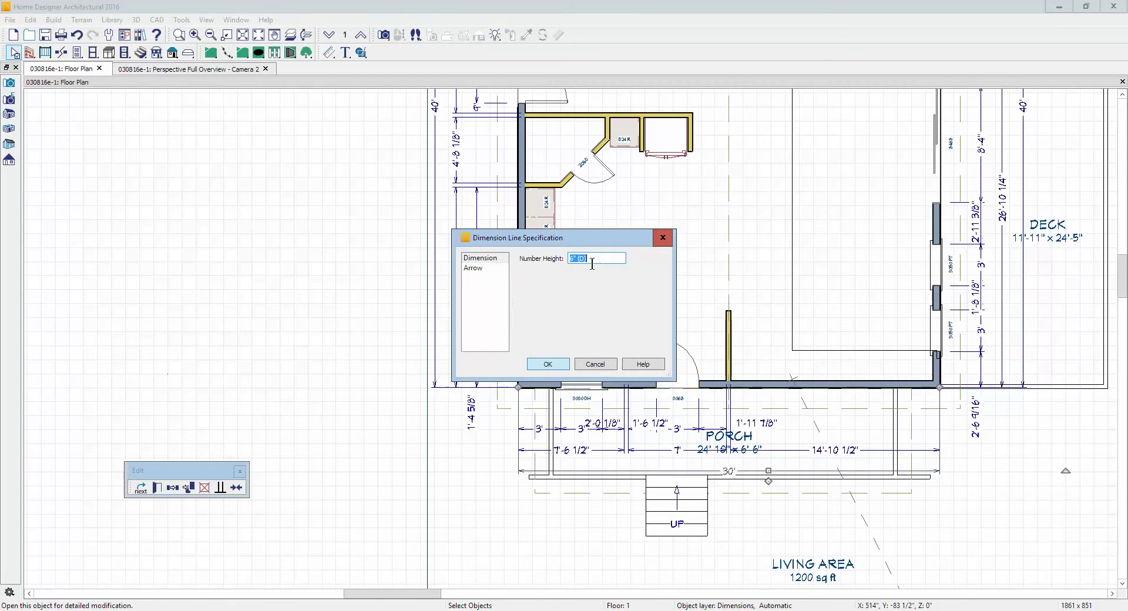
left_click(598, 364)
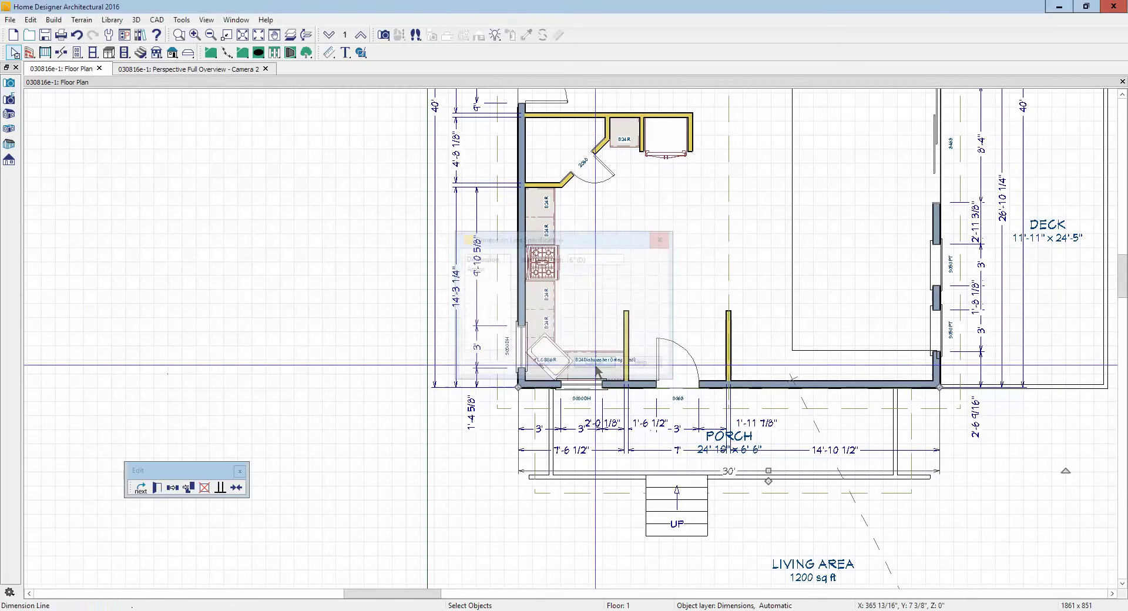
Step: Set the roof pitch of the porch's front railing wall to 3 in 12
right_click(587, 479)
left_click(614, 510)
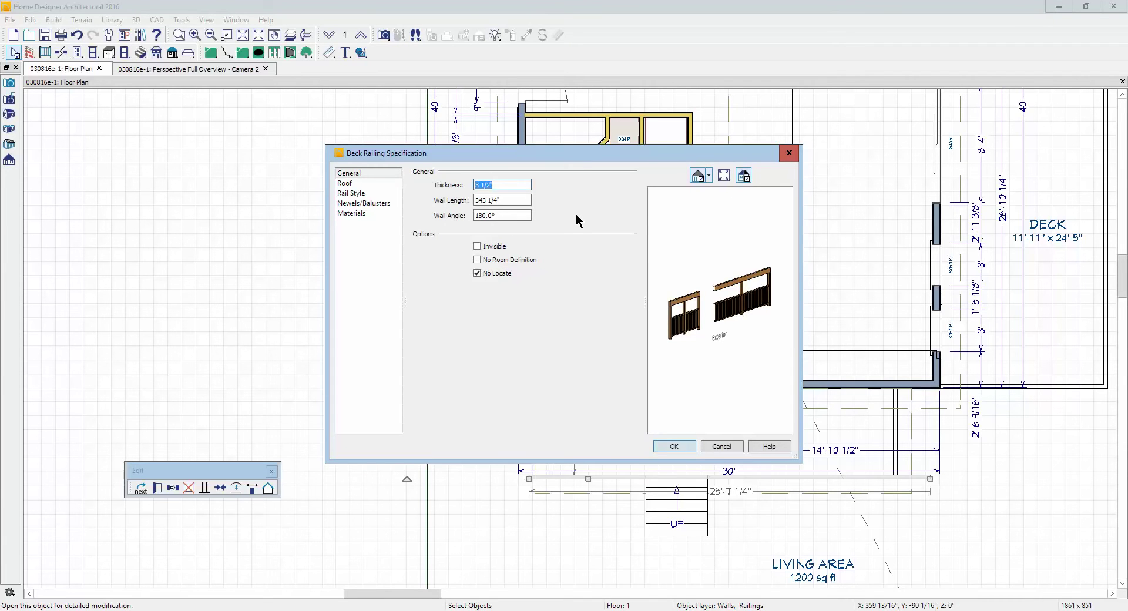
left_click(374, 183)
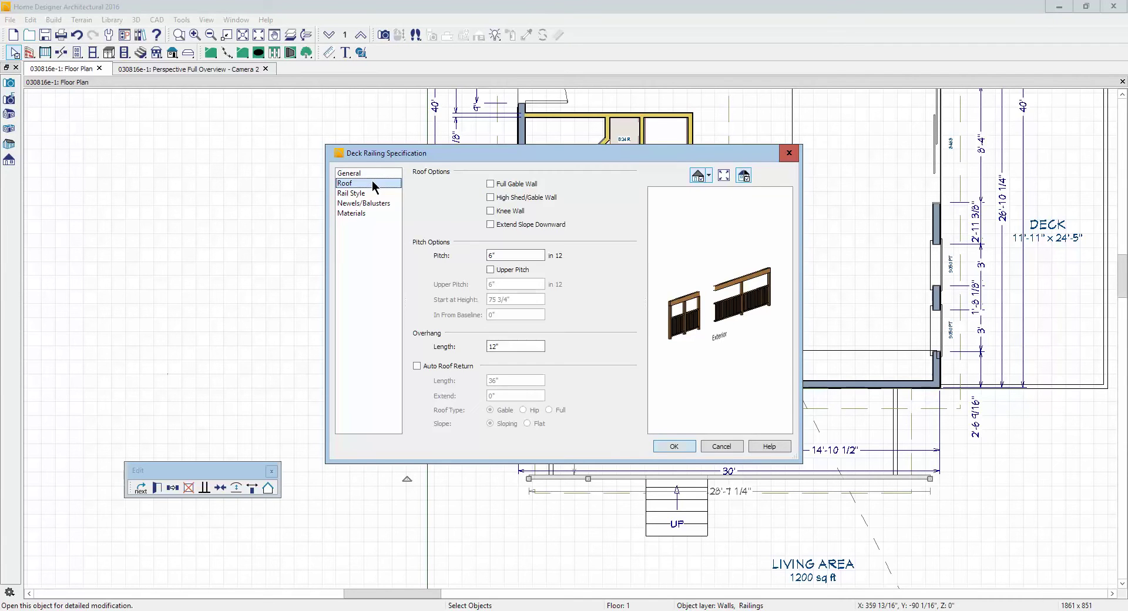
double_click(507, 255)
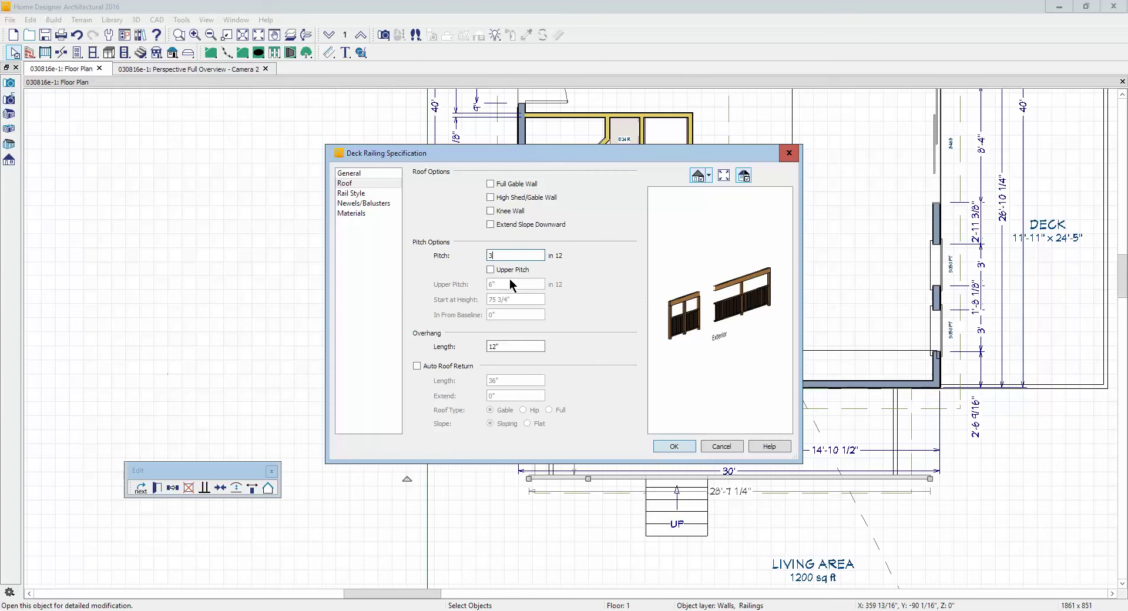
left_click(673, 446)
left_click(538, 516)
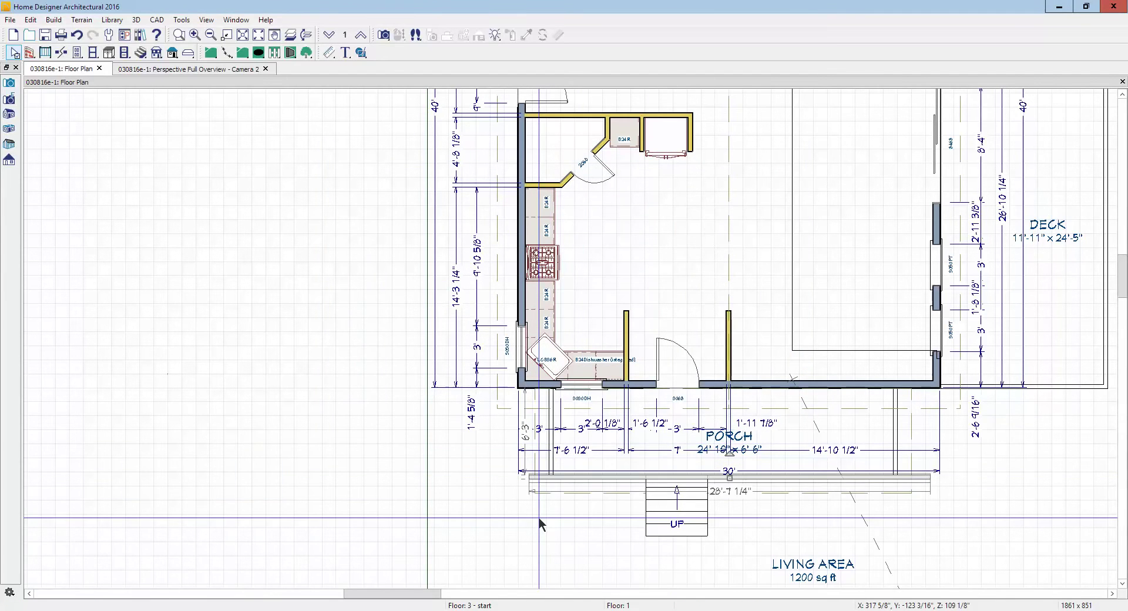
Step: In the 3D overview, set the porch room's finished ceiling height to 80 inches
key("ctrl+Tab")
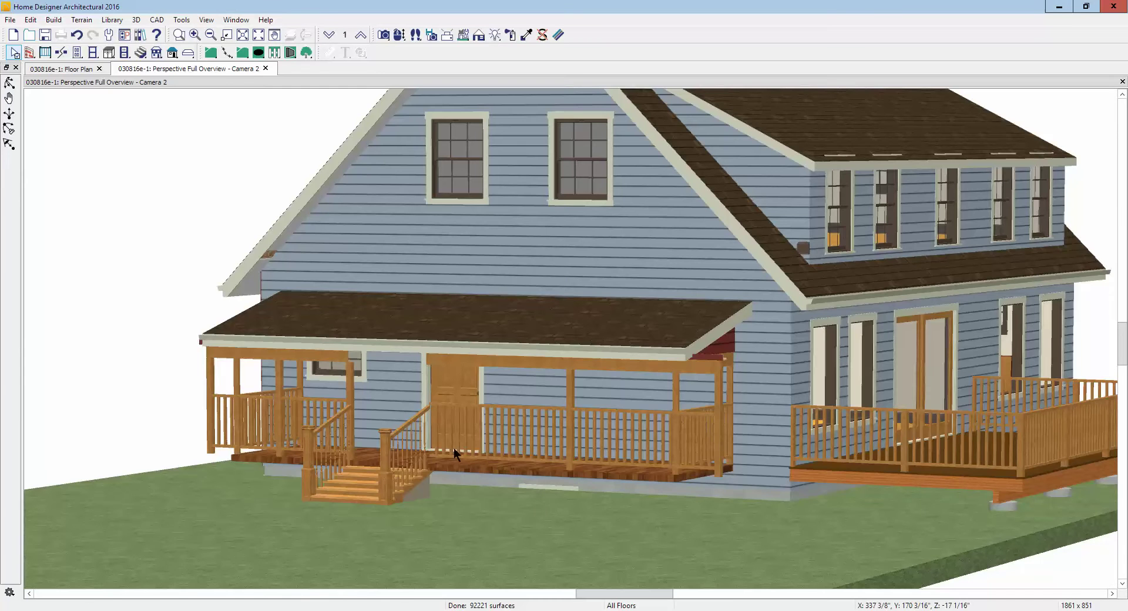
right_click(365, 447)
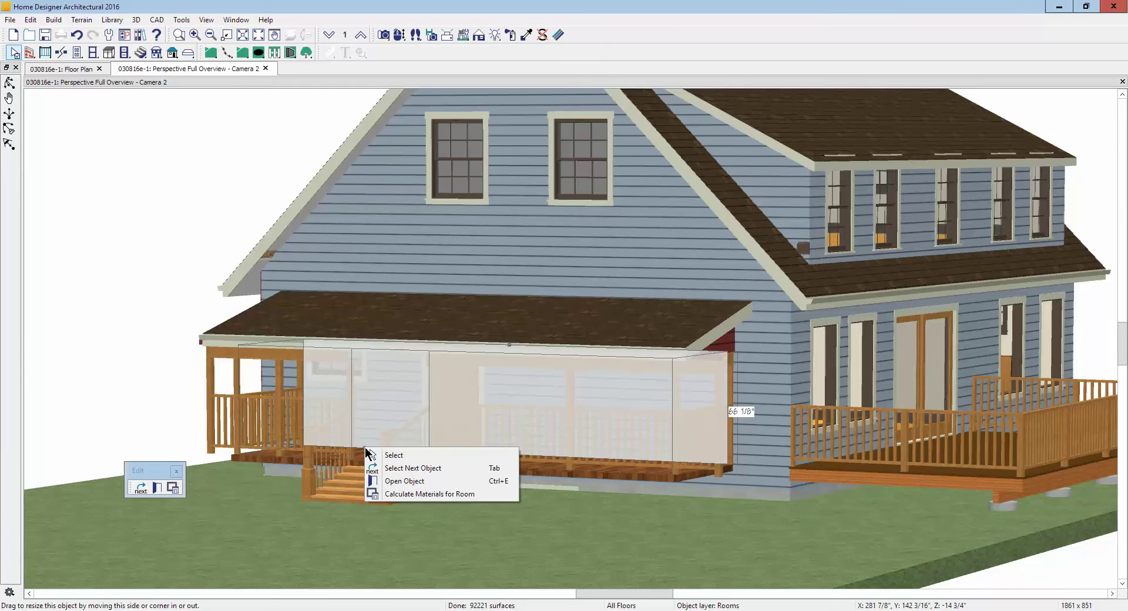
left_click(405, 479)
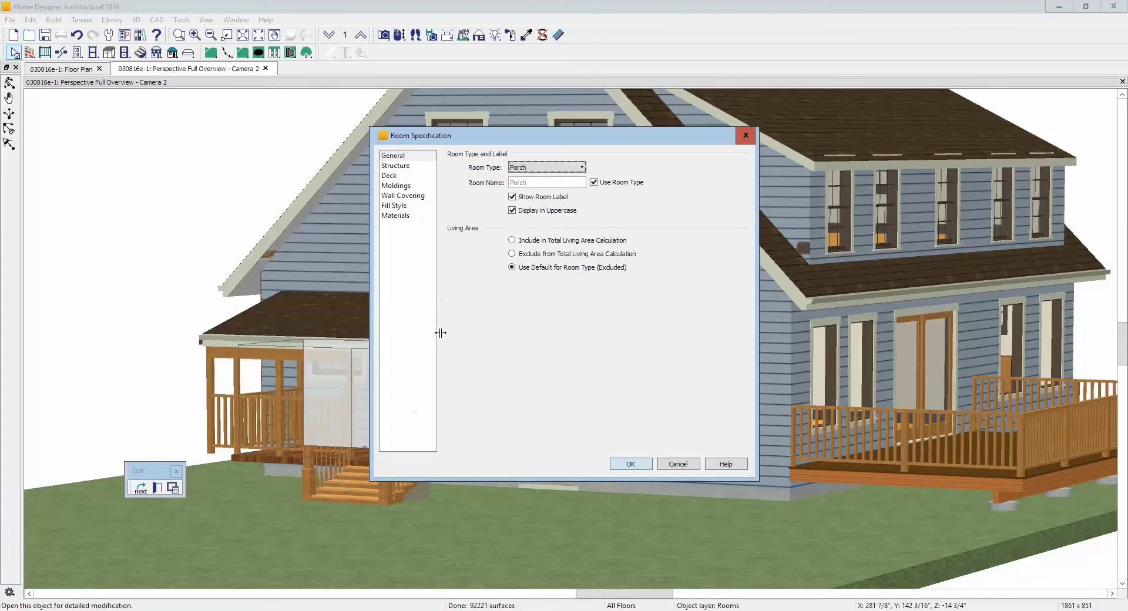
left_click(407, 166)
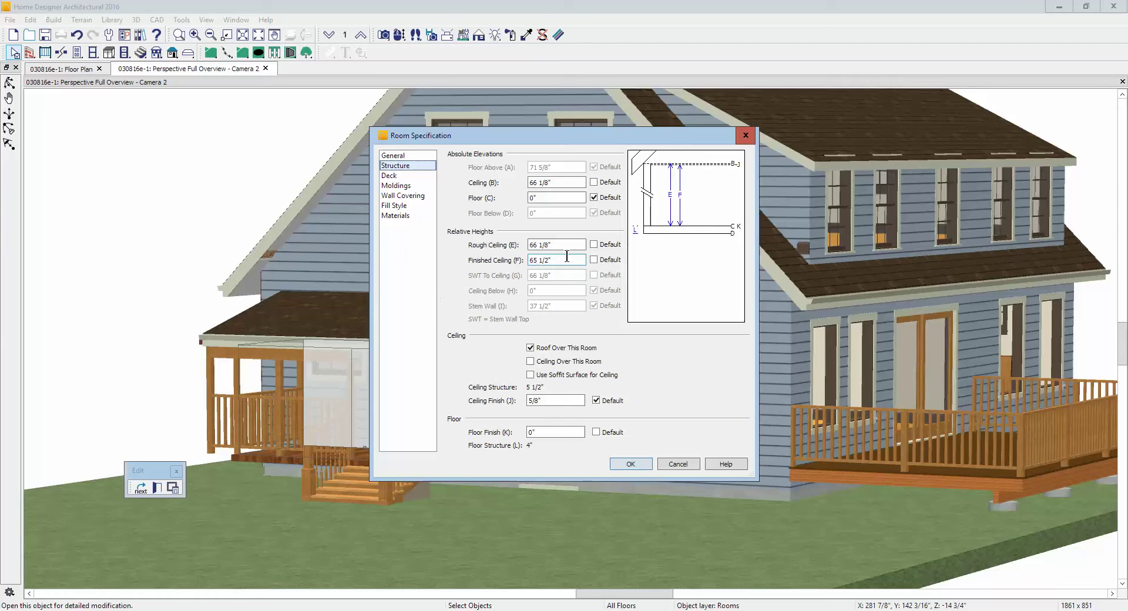
left_click(567, 256)
left_click_drag(567, 256, 488, 266)
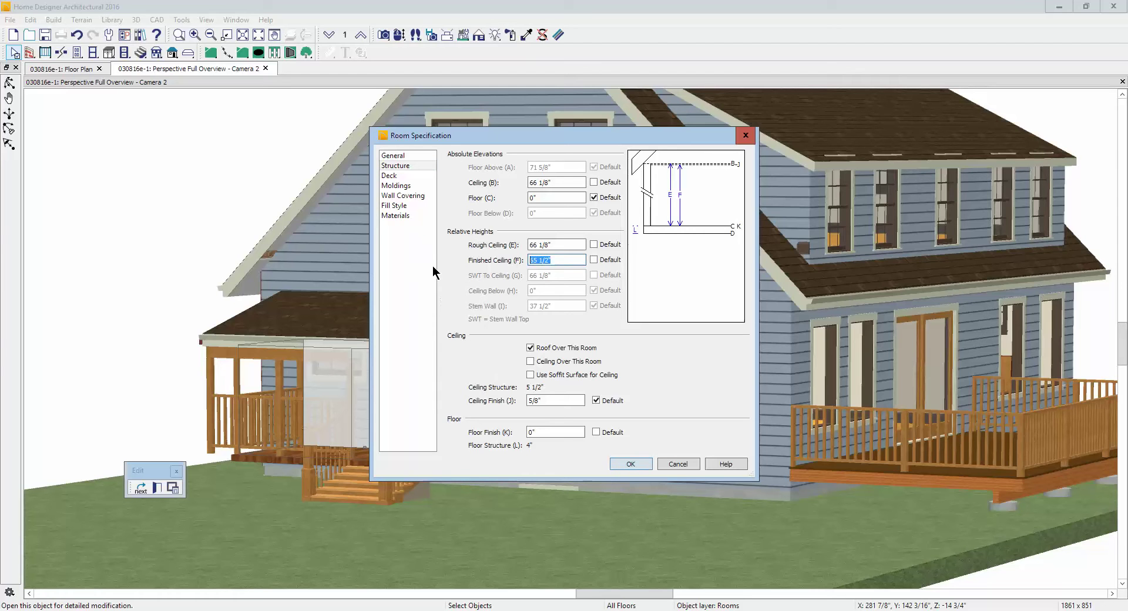
type("80")
left_click(631, 463)
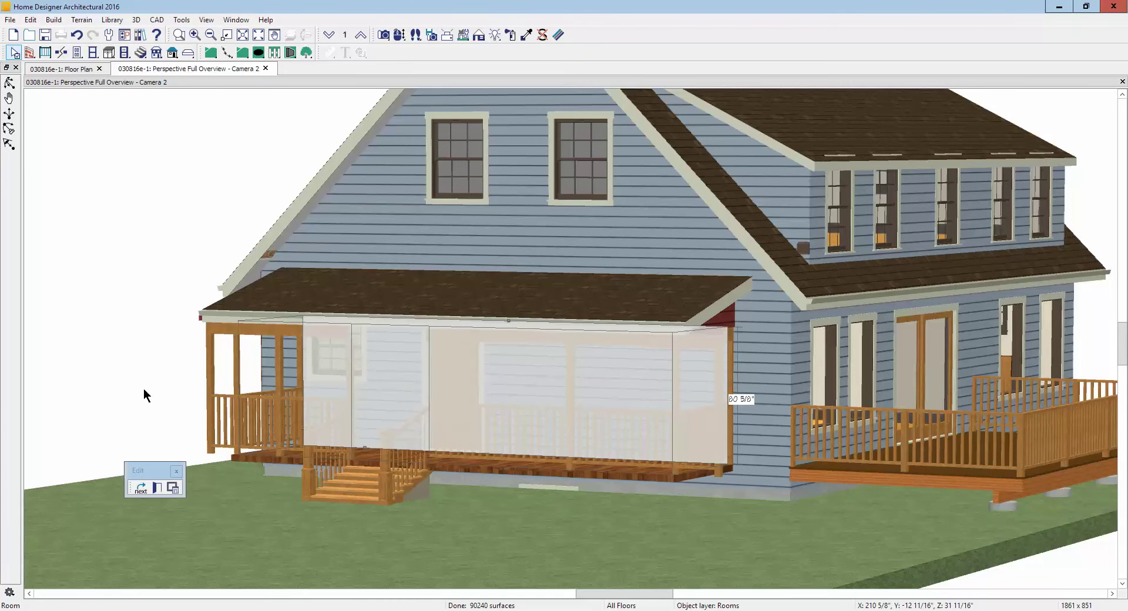
key("Escape")
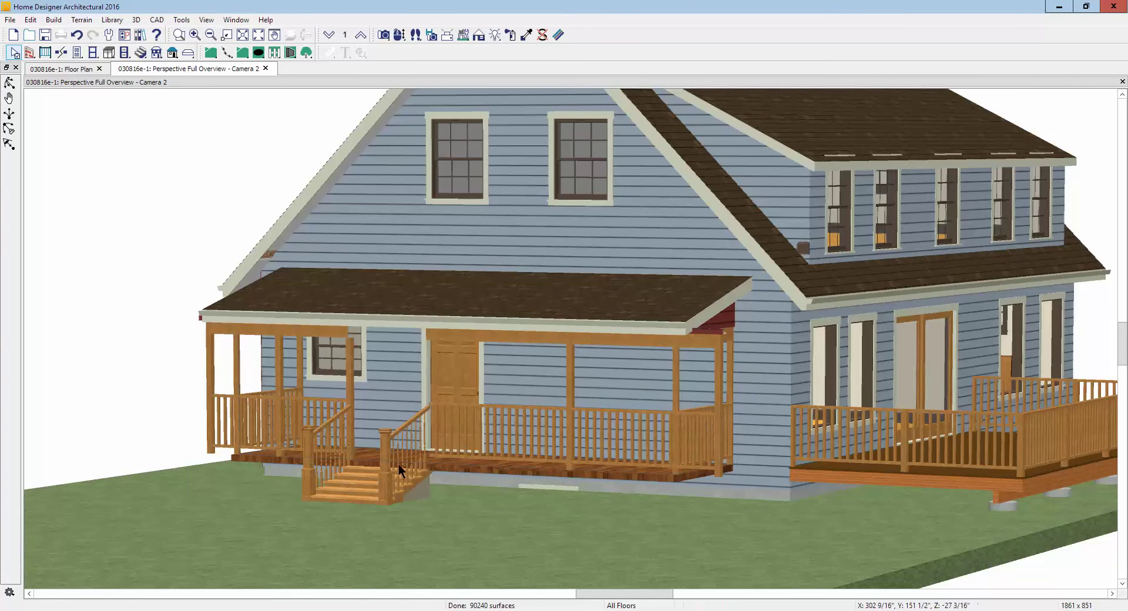
Step: Review the ceiling heights in the default settings for Floor 1 without changing them
right_click(365, 450)
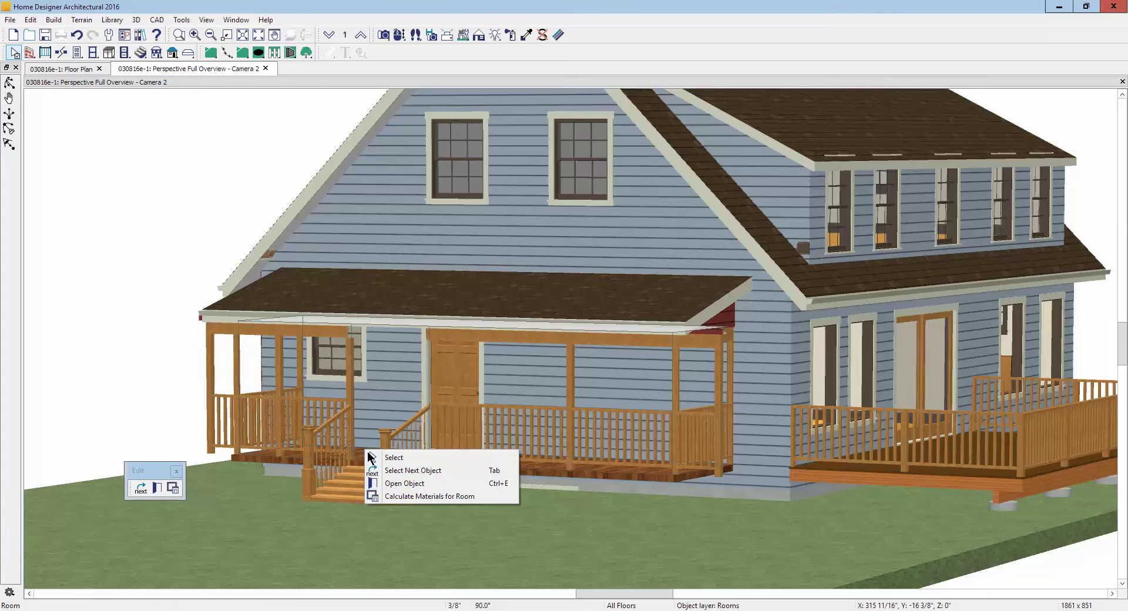
key("Escape")
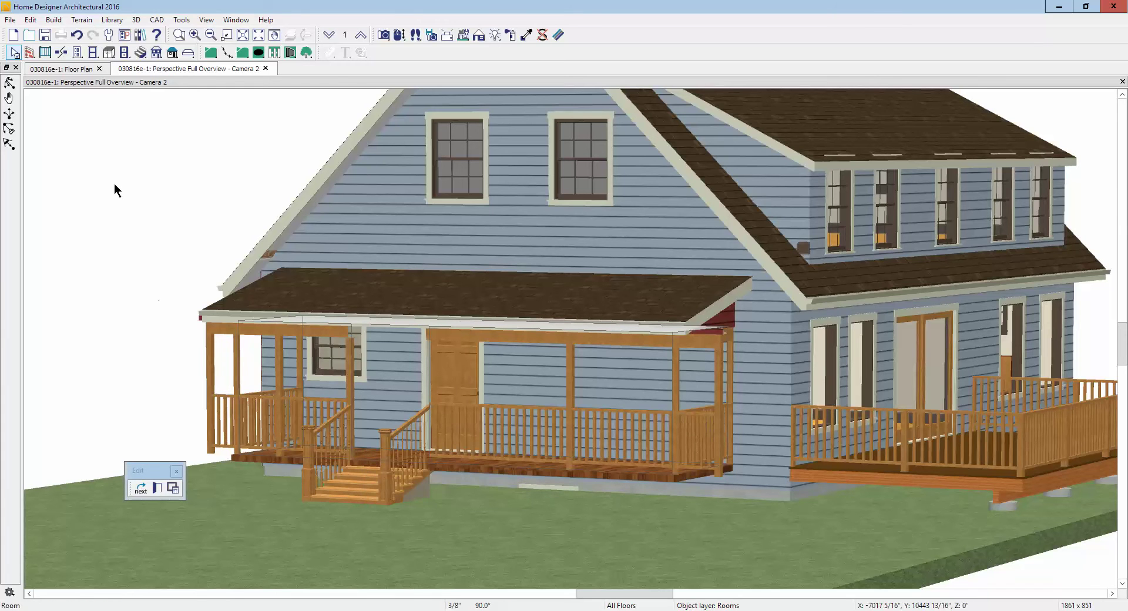
left_click(30, 20)
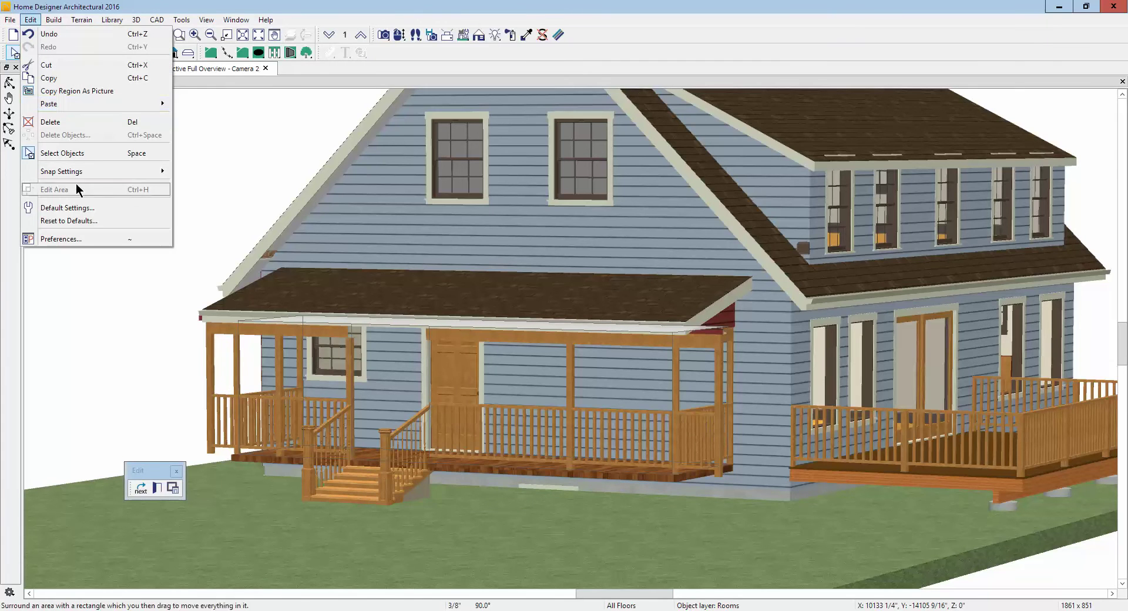
left_click(83, 208)
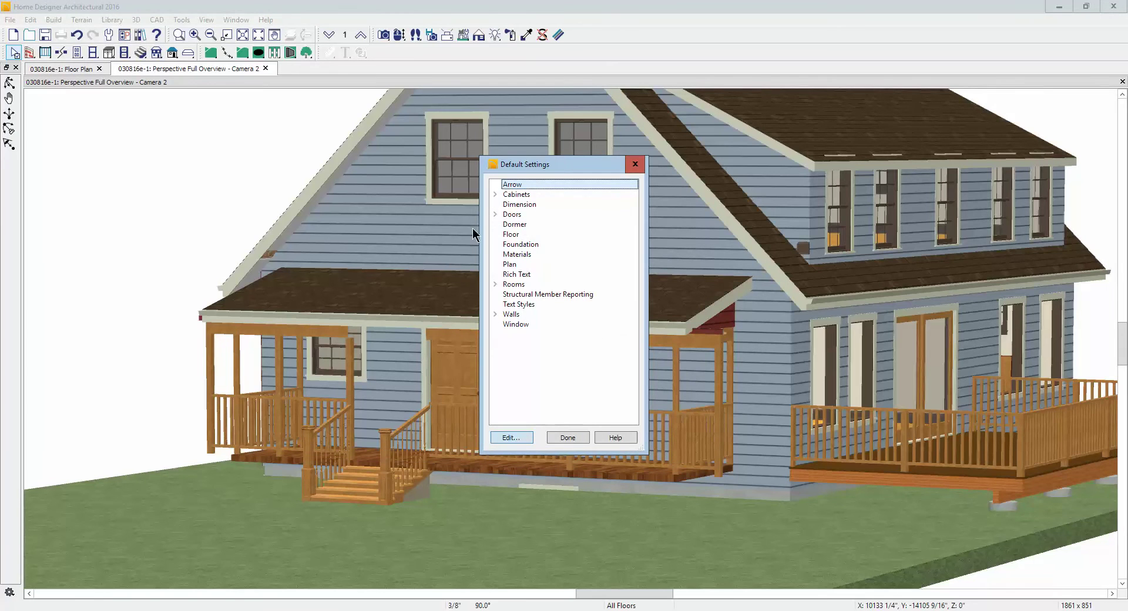
left_click(517, 235)
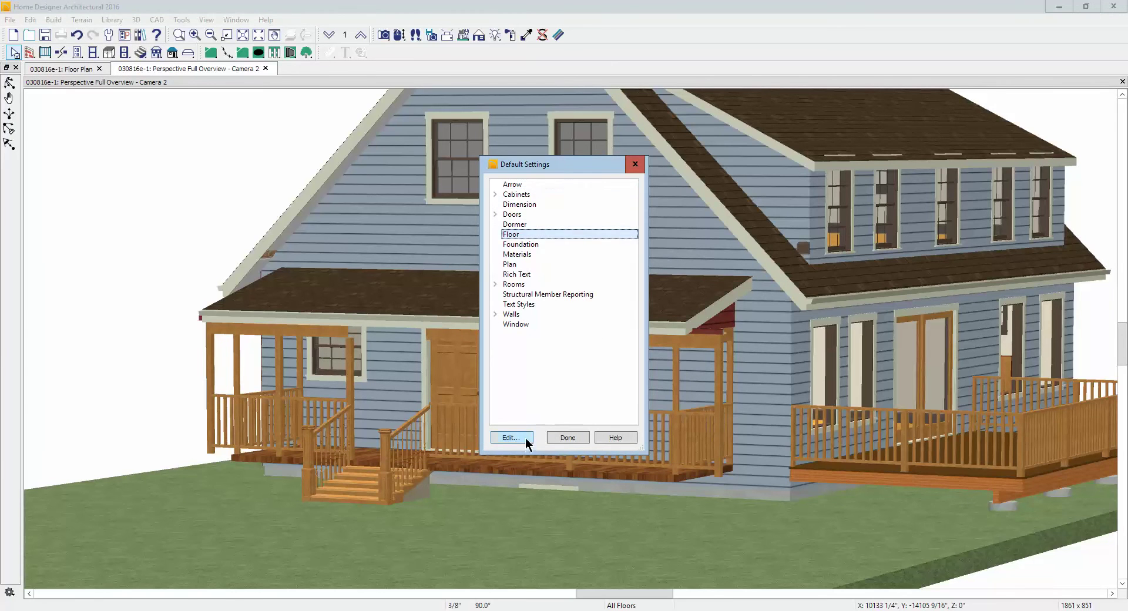
left_click(523, 434)
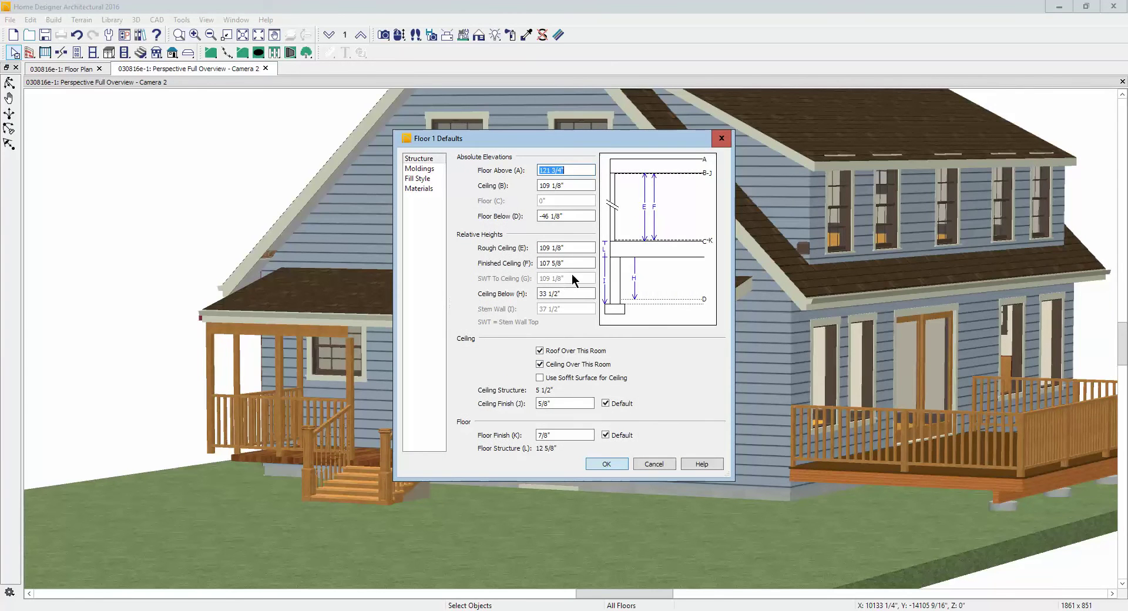
left_click(654, 464)
left_click(579, 435)
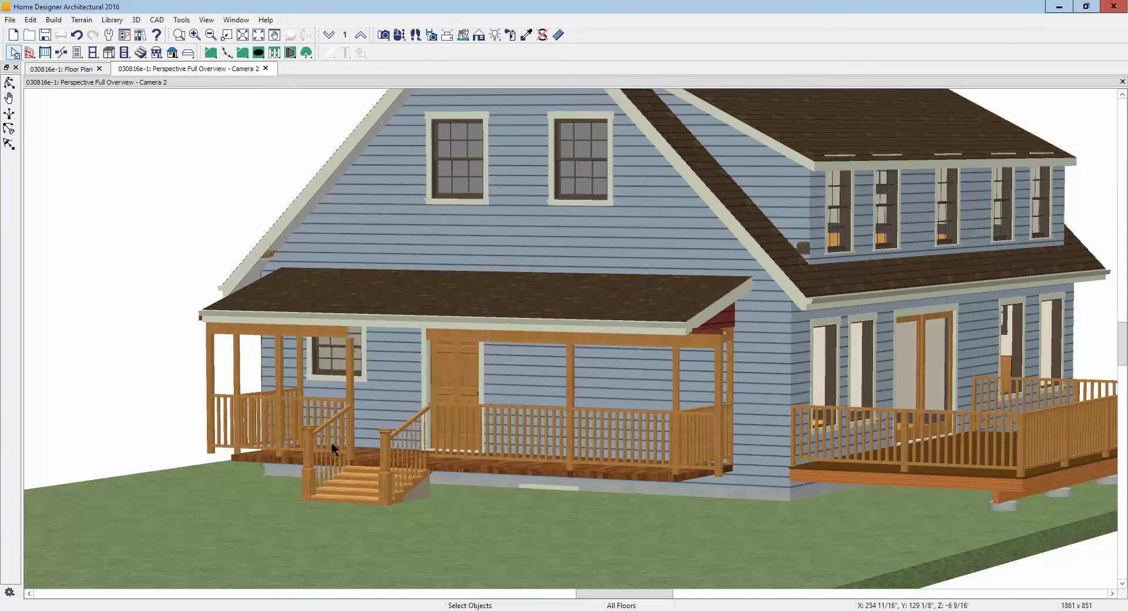
Step: Try a finished ceiling height of 96 inches for the porch room, and undo the change
right_click(370, 446)
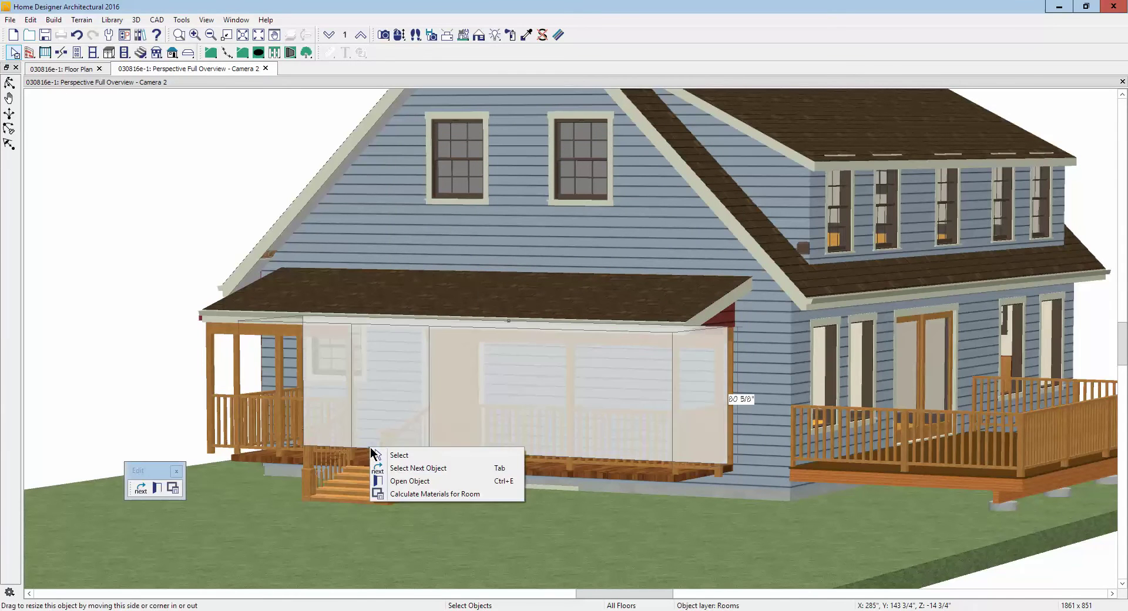
left_click(403, 477)
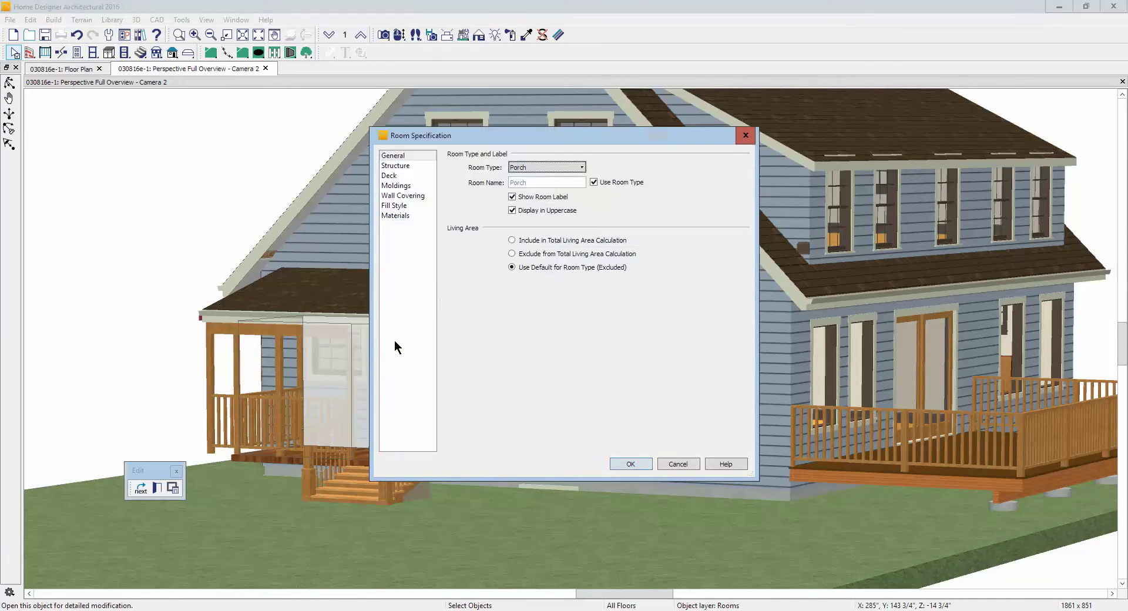
left_click(395, 165)
double_click(553, 263)
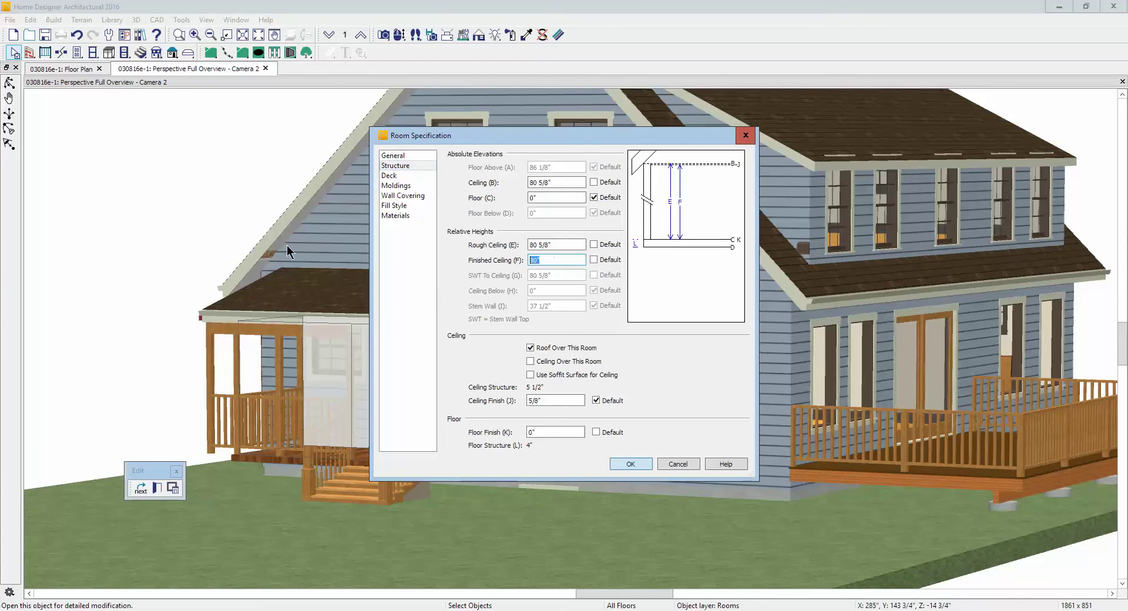
type("96")
left_click(624, 463)
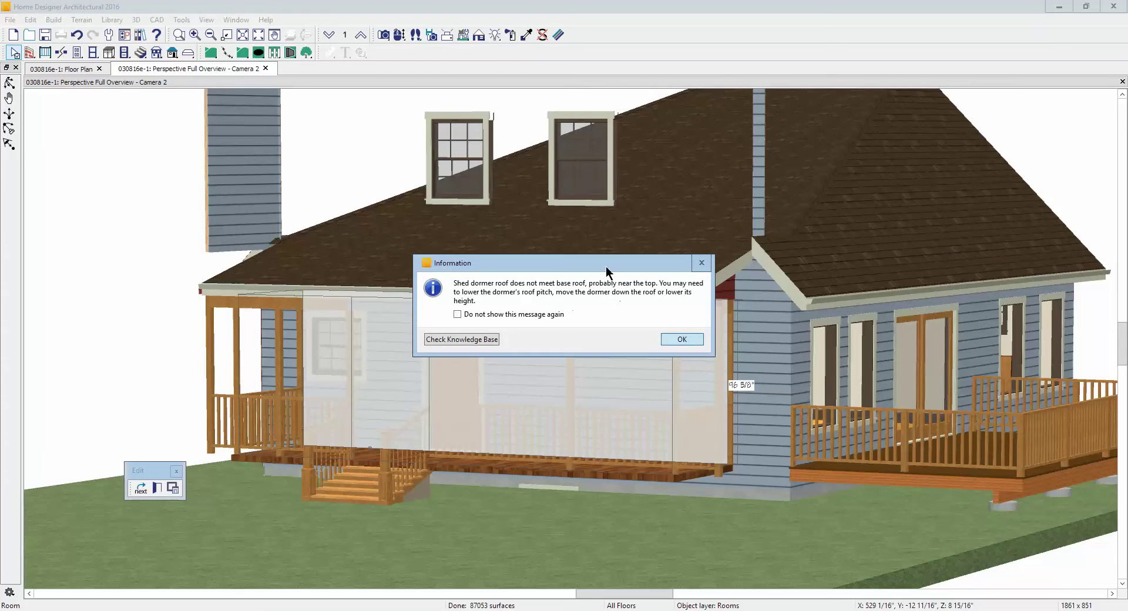
key("Return")
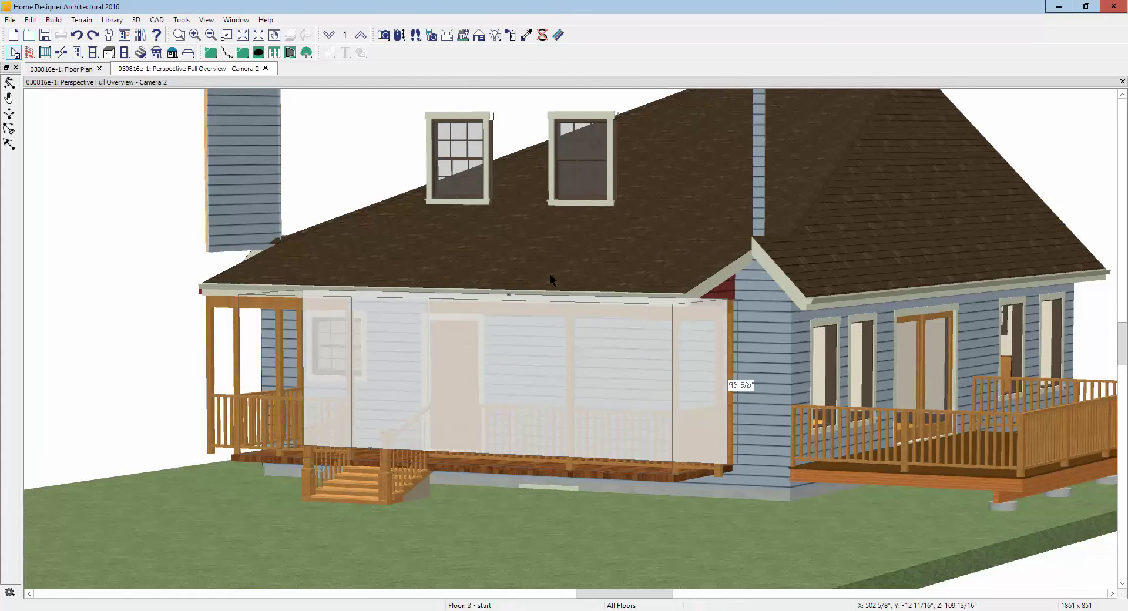
key("ctrl+z")
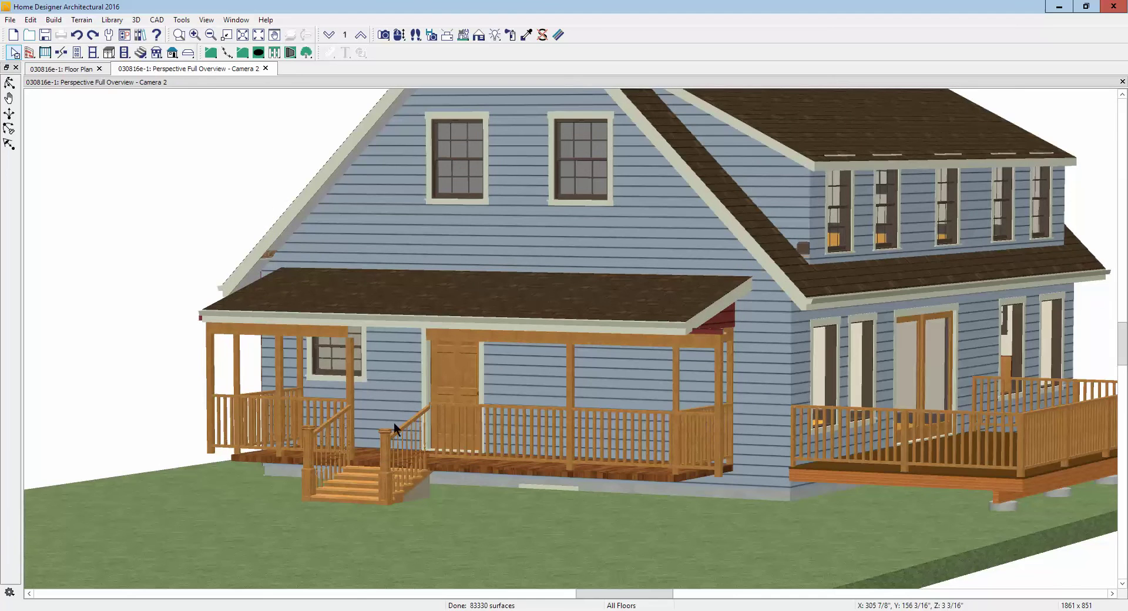
Step: Try a higher finished ceiling for the porch room, and undo the change
right_click(362, 455)
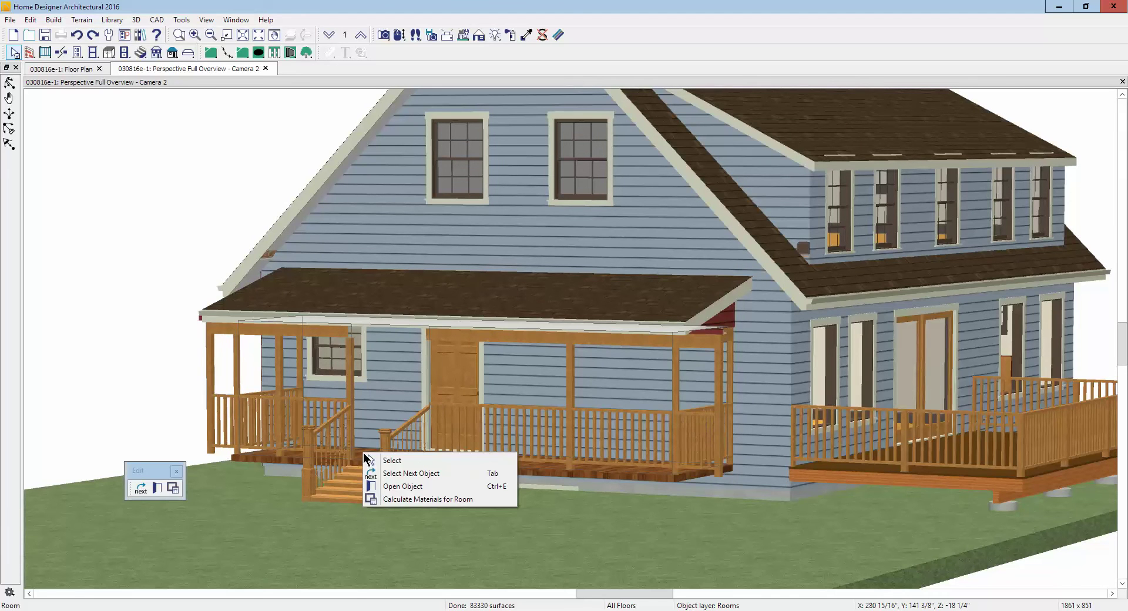
left_click(412, 486)
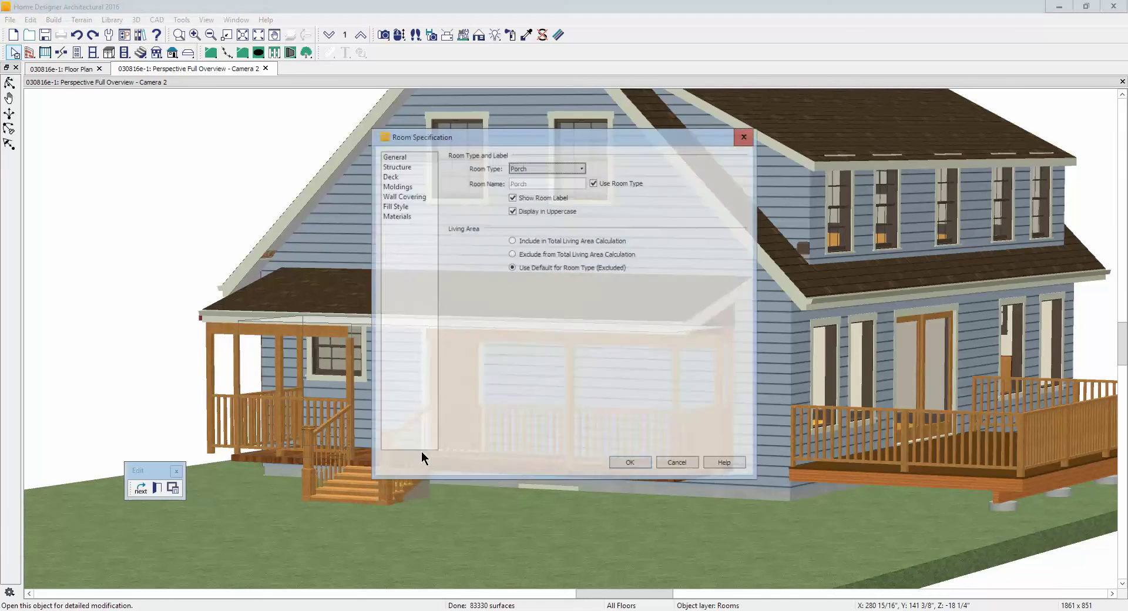
left_click(396, 165)
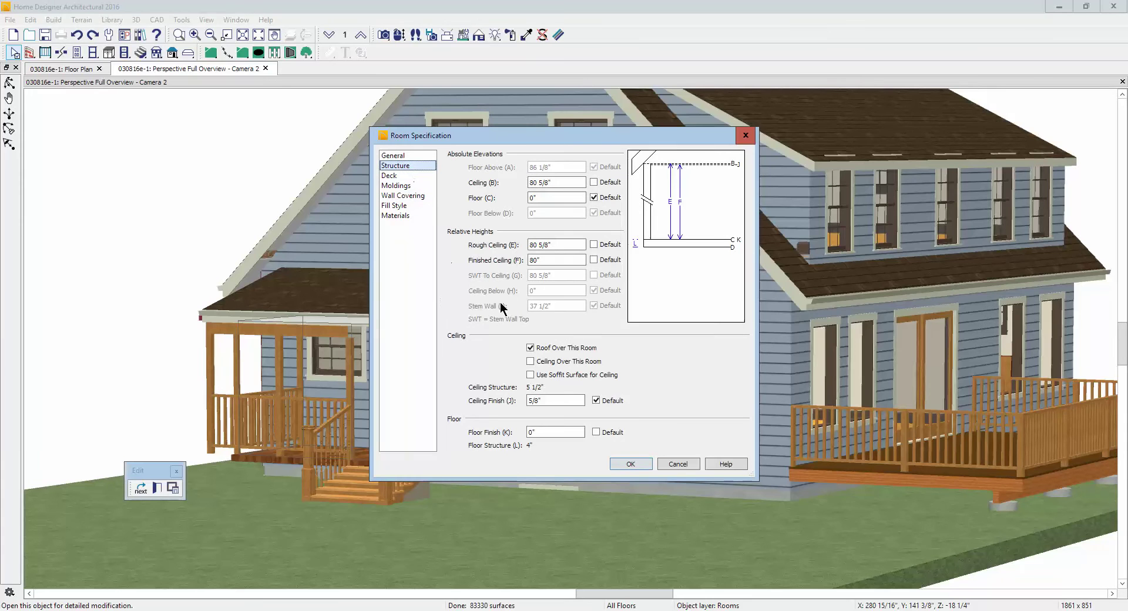
double_click(535, 260)
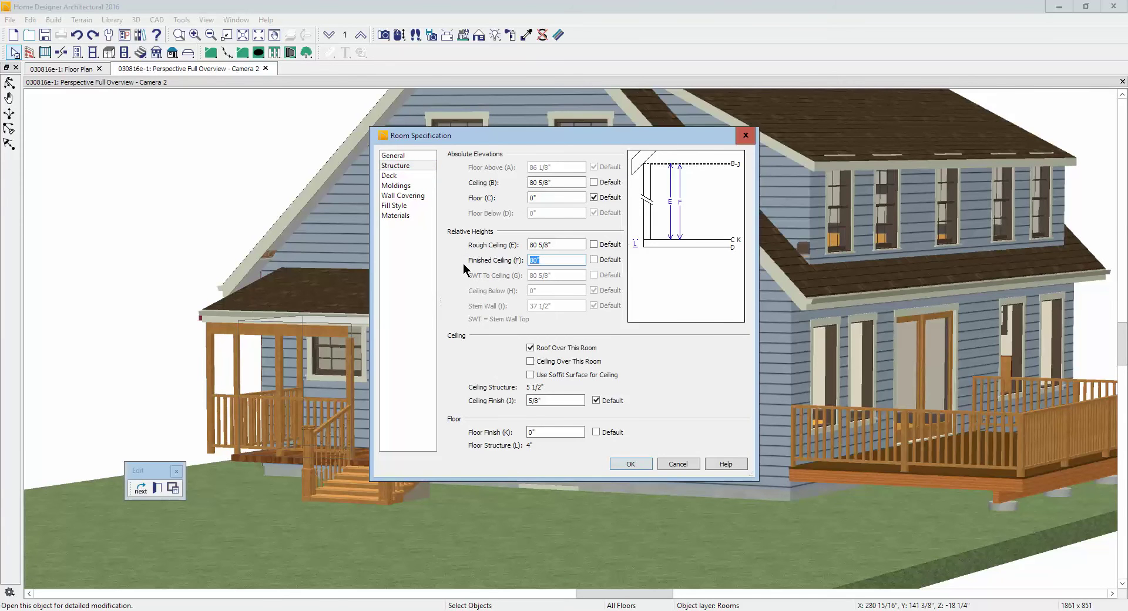
left_click(635, 459)
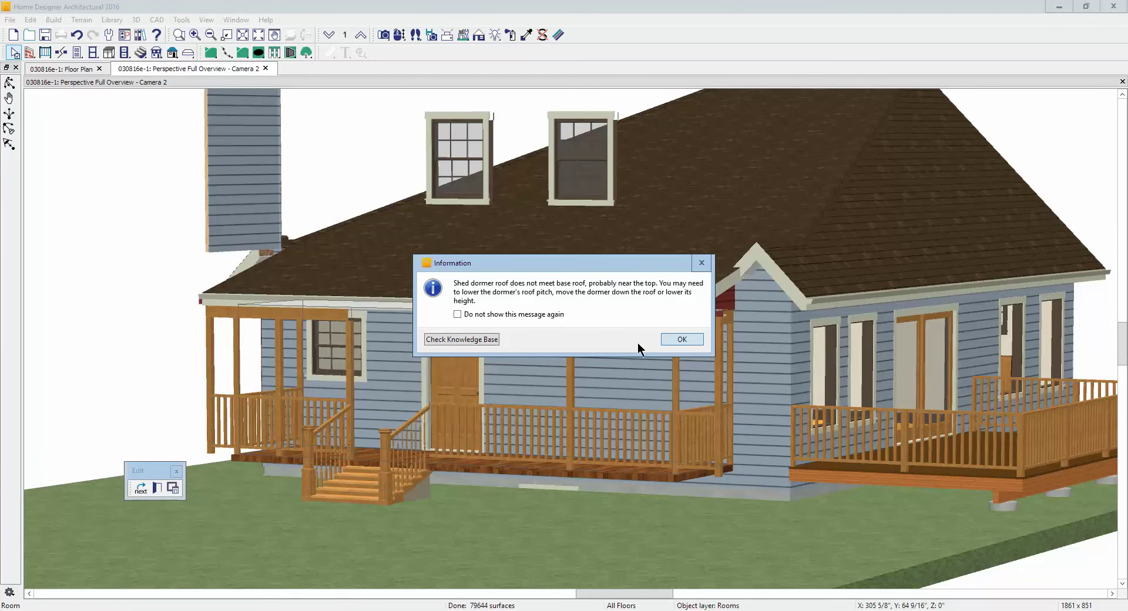
left_click(681, 337)
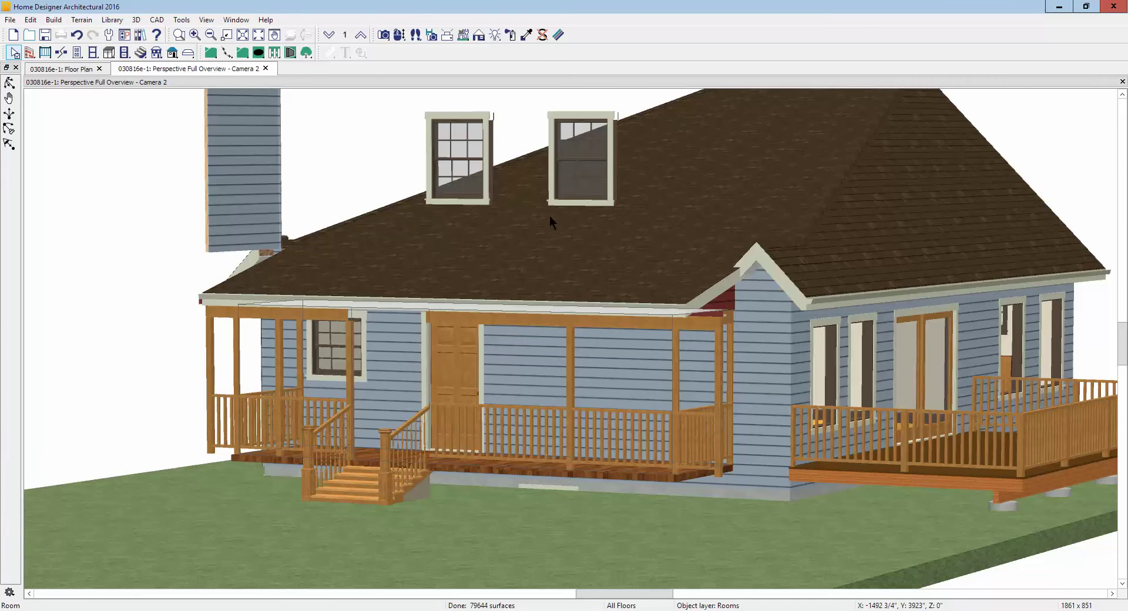
key("ctrl+z")
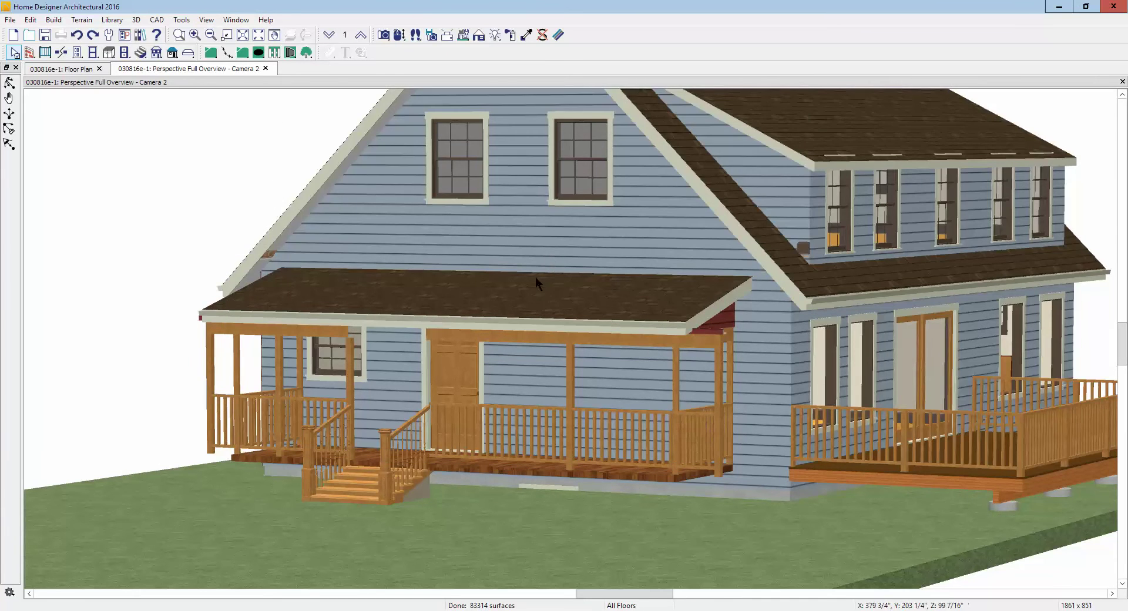
Step: Set the porch room's finished ceiling height to 86 inches
right_click(370, 450)
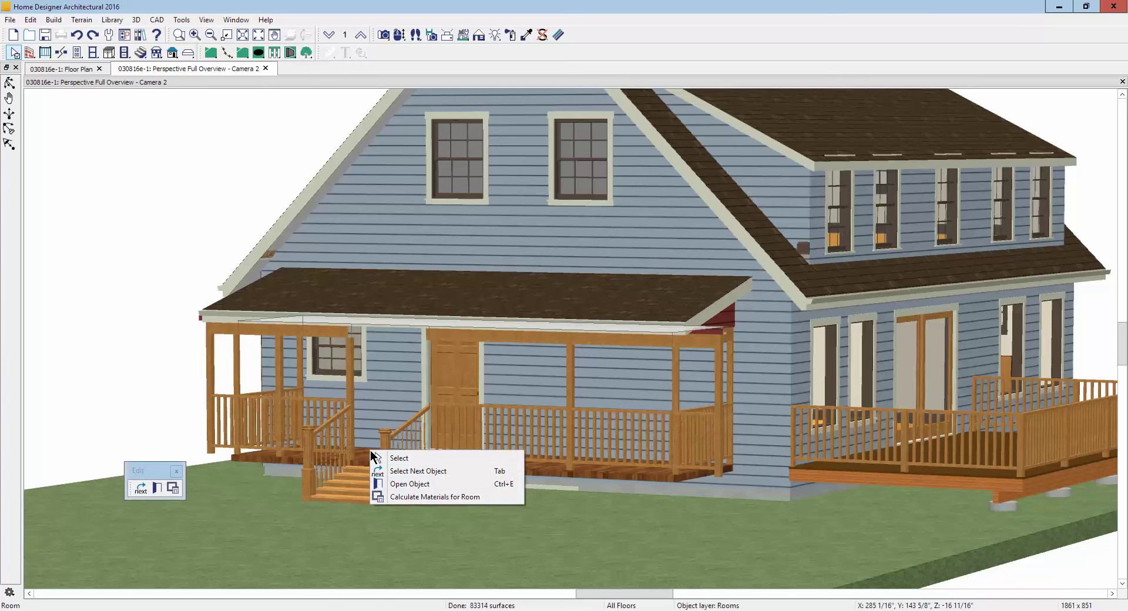
left_click(410, 483)
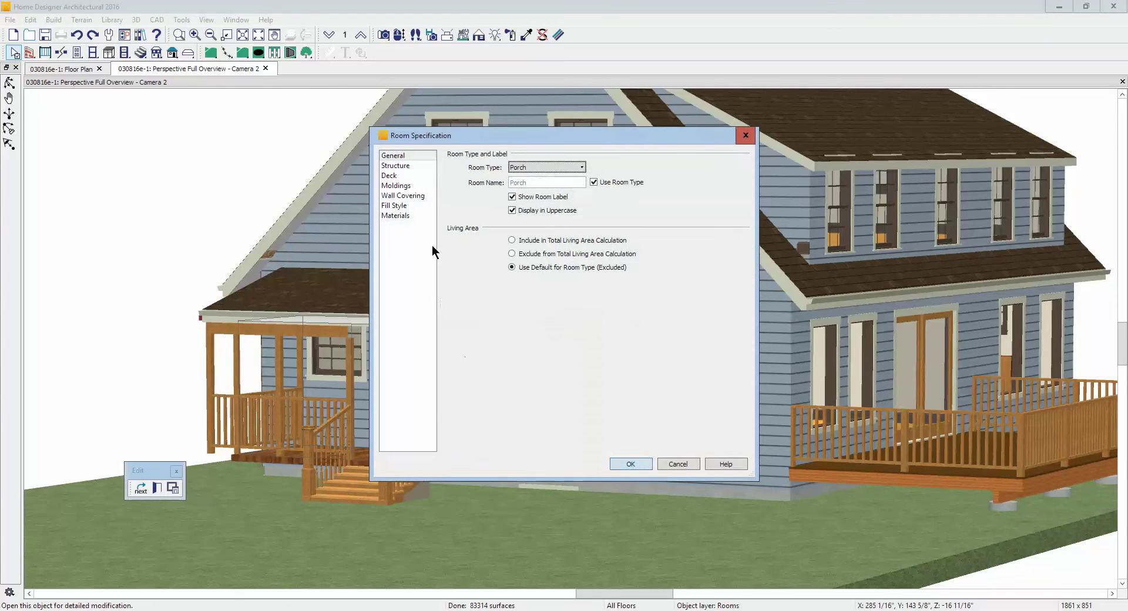
left_click(403, 167)
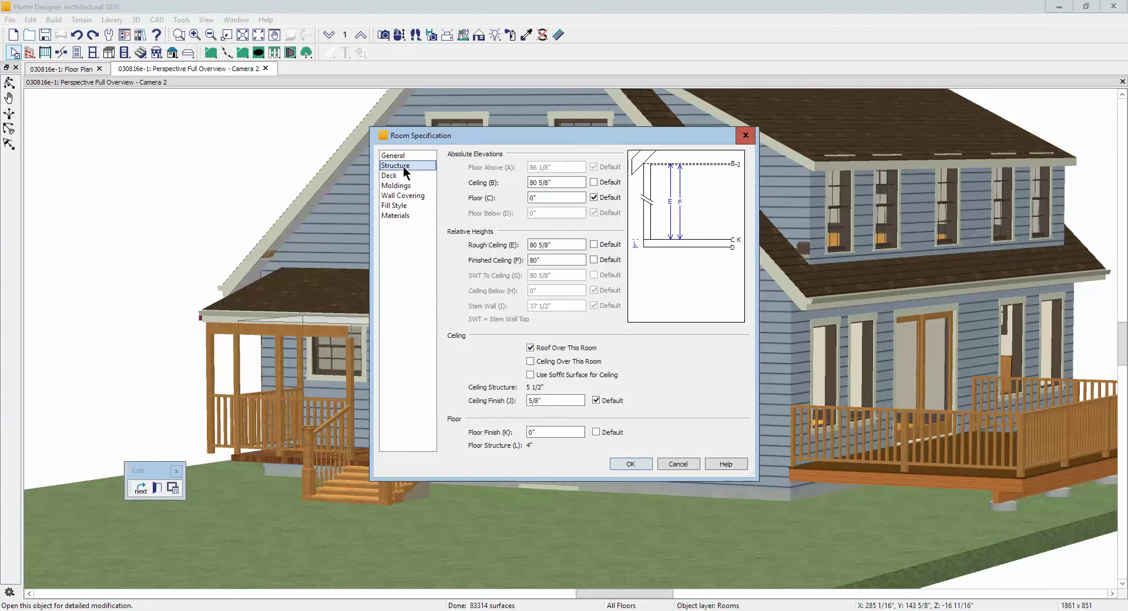
double_click(543, 262)
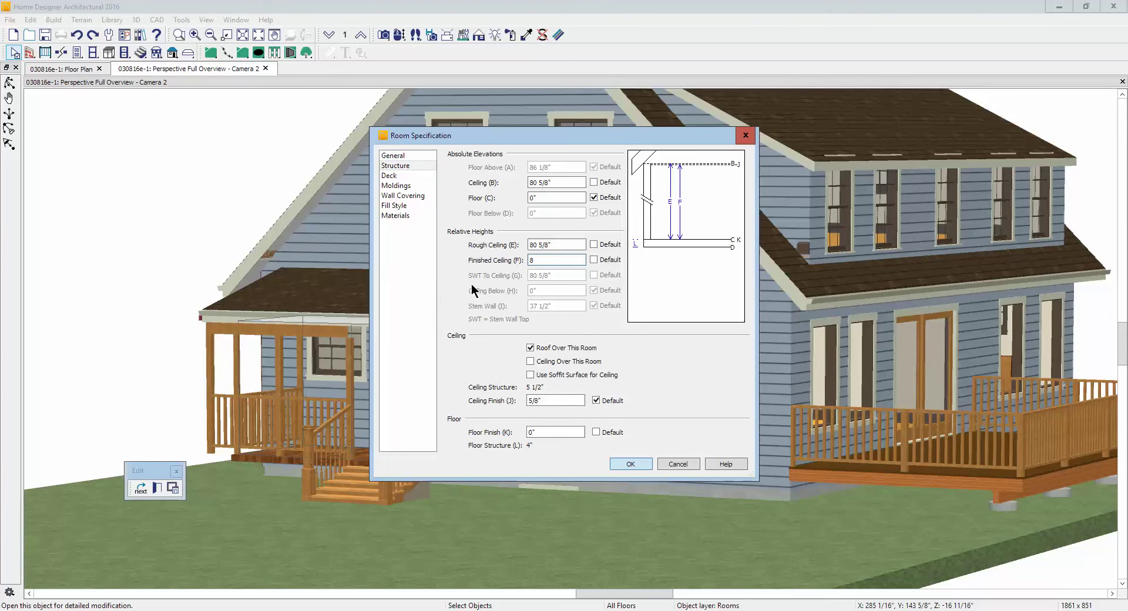
left_click(629, 464)
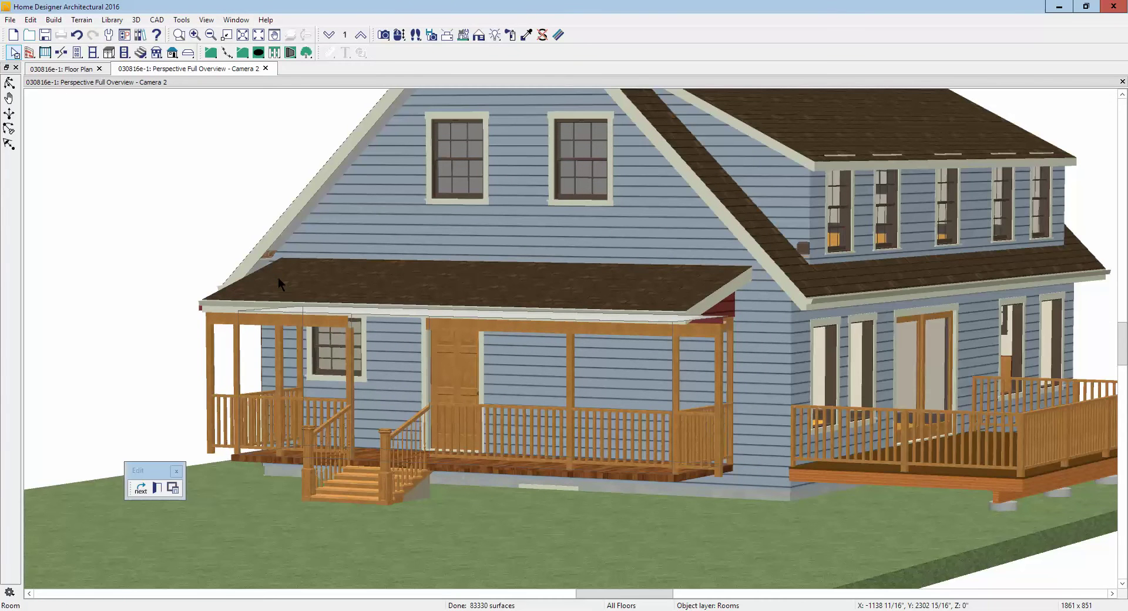
key("Escape")
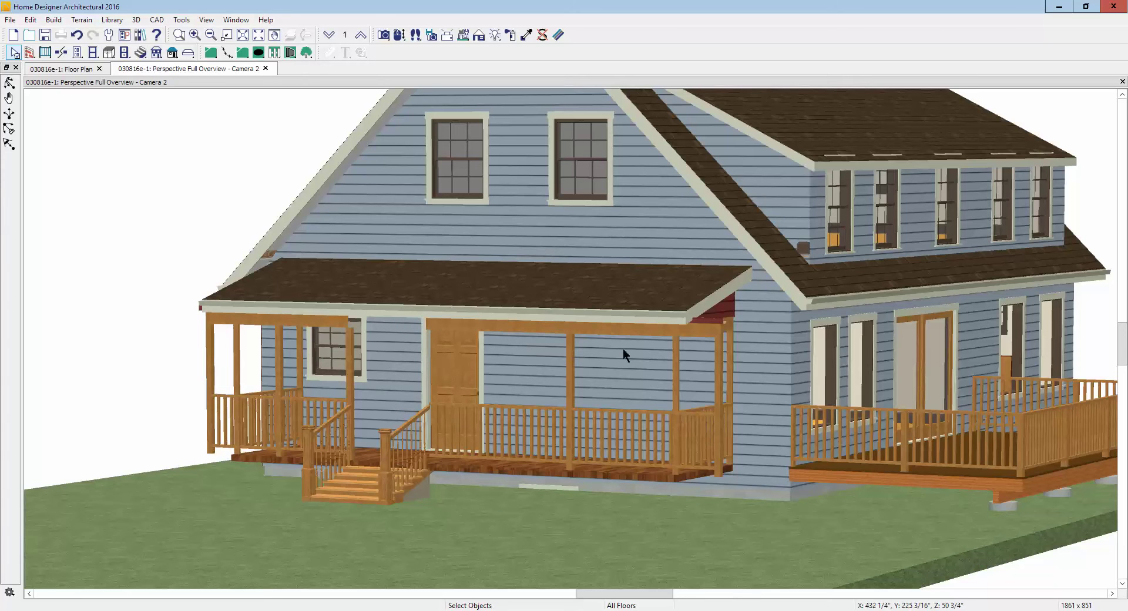
Step: Check the structure heights in the porch's room specification without changing them
right_click(372, 458)
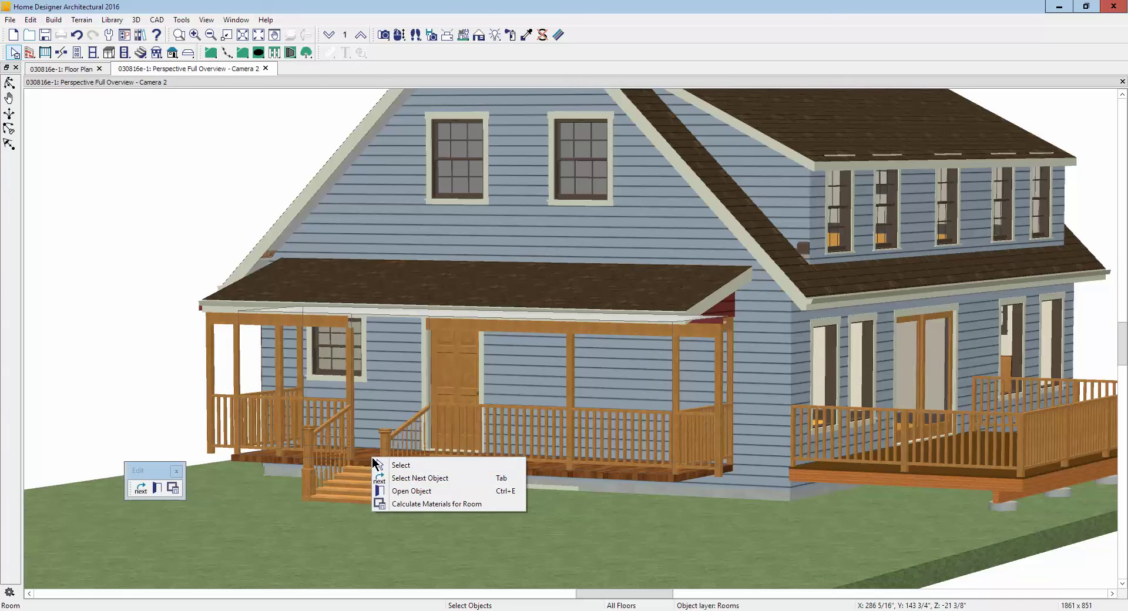
right_click(359, 451)
right_click(360, 450)
left_click(414, 490)
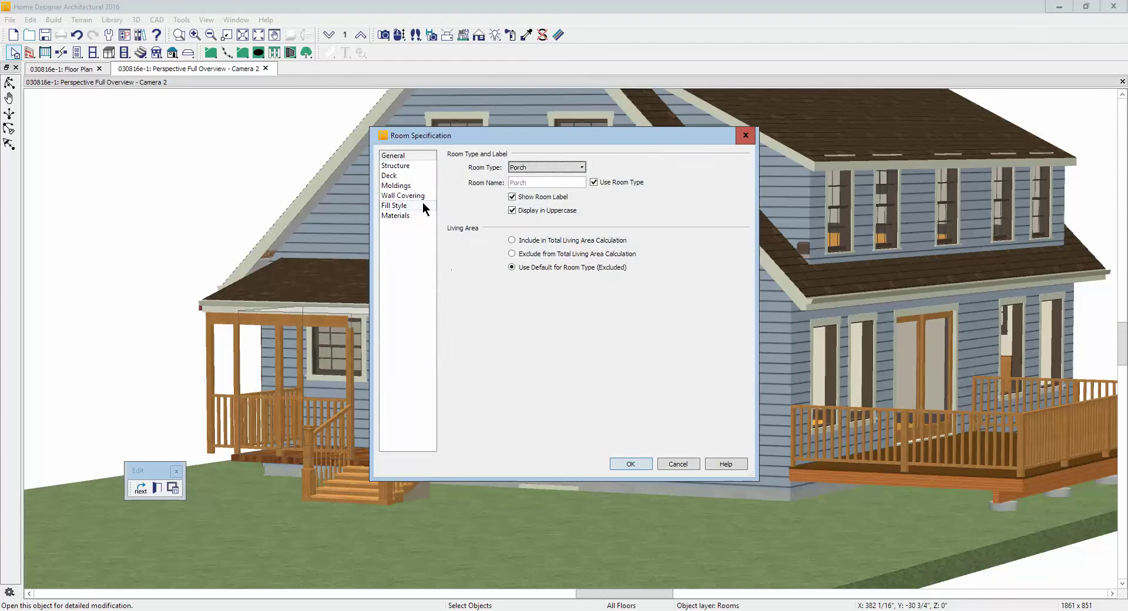
left_click(396, 166)
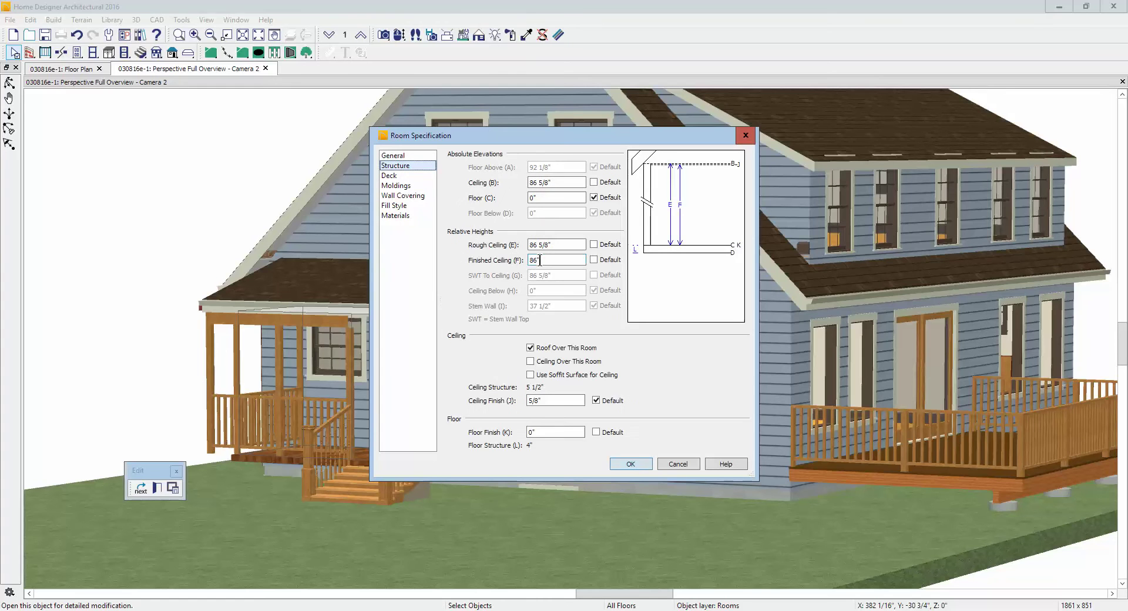
left_click(678, 465)
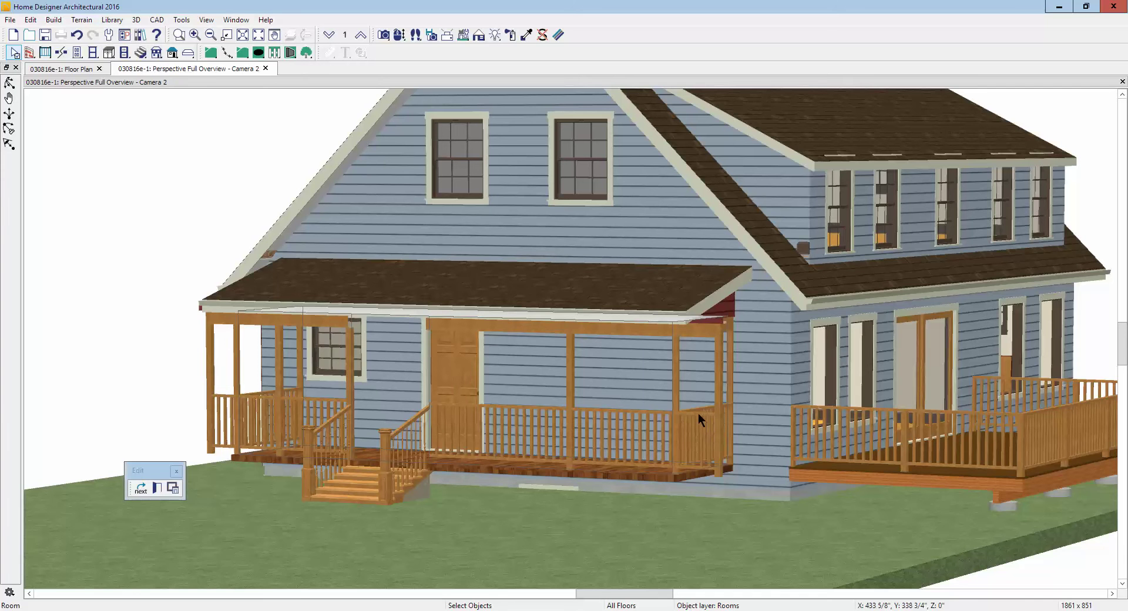
Step: In the floor plan, shorten both ends of the porch's front railing so they meet the two side railings
key("ctrl+Tab")
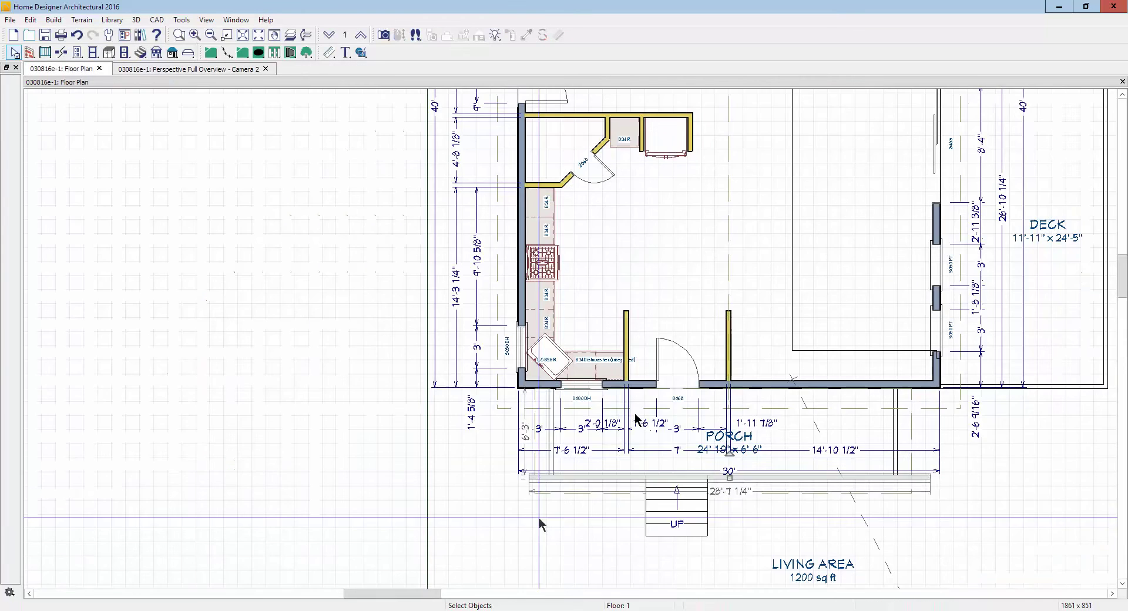
scroll(590, 477, "up", 3)
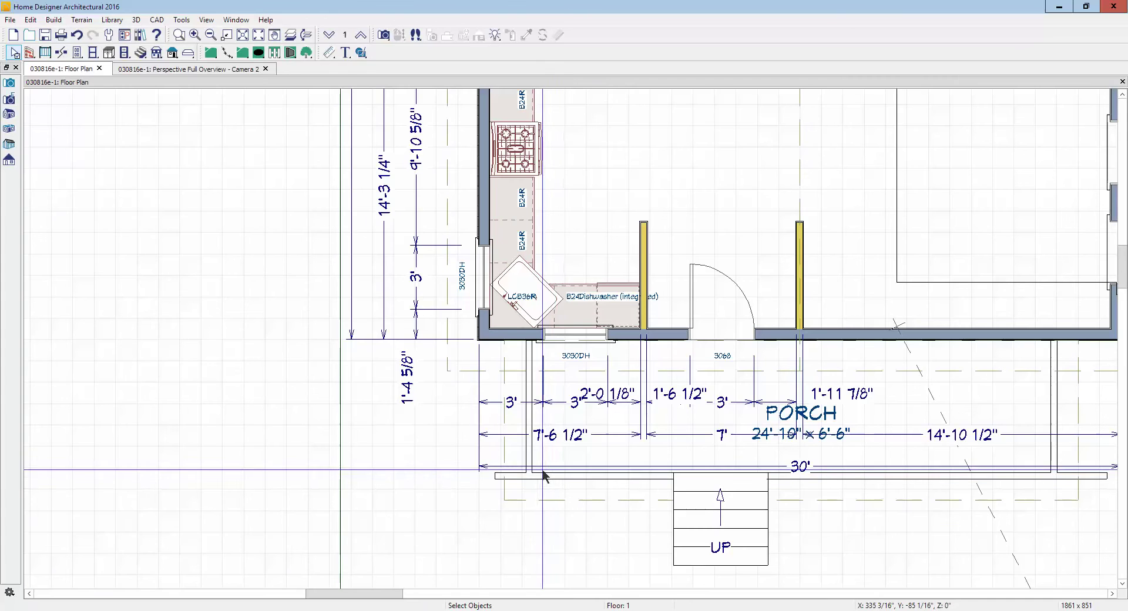
left_click(520, 476)
left_click_drag(495, 480, 529, 479)
scroll(614, 474, "down", 3)
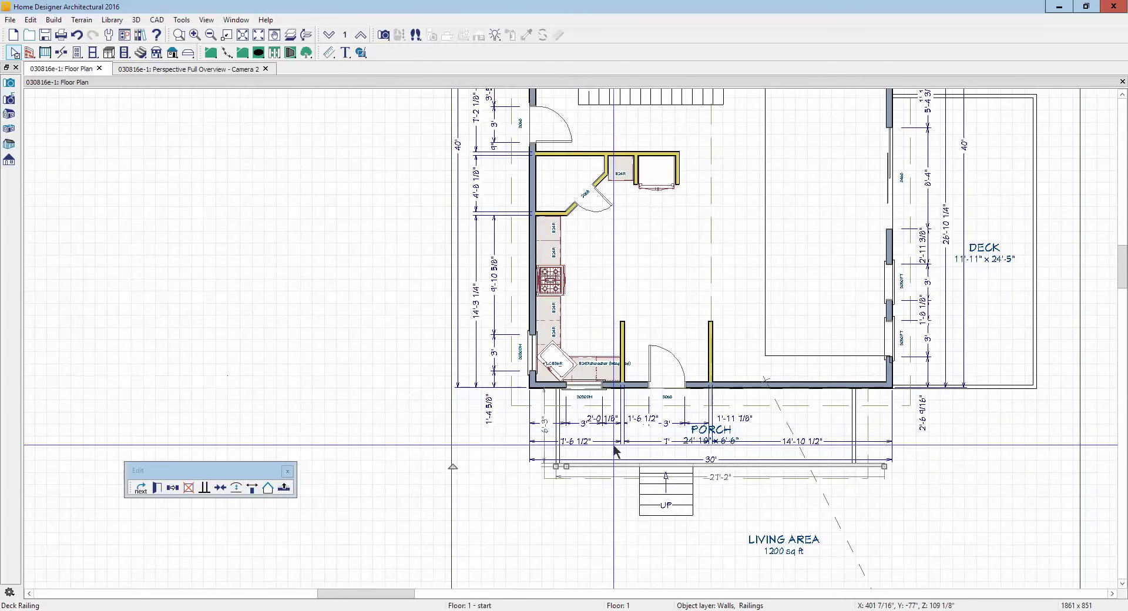
scroll(881, 473, "up", 3)
left_click_drag(925, 456, 872, 455)
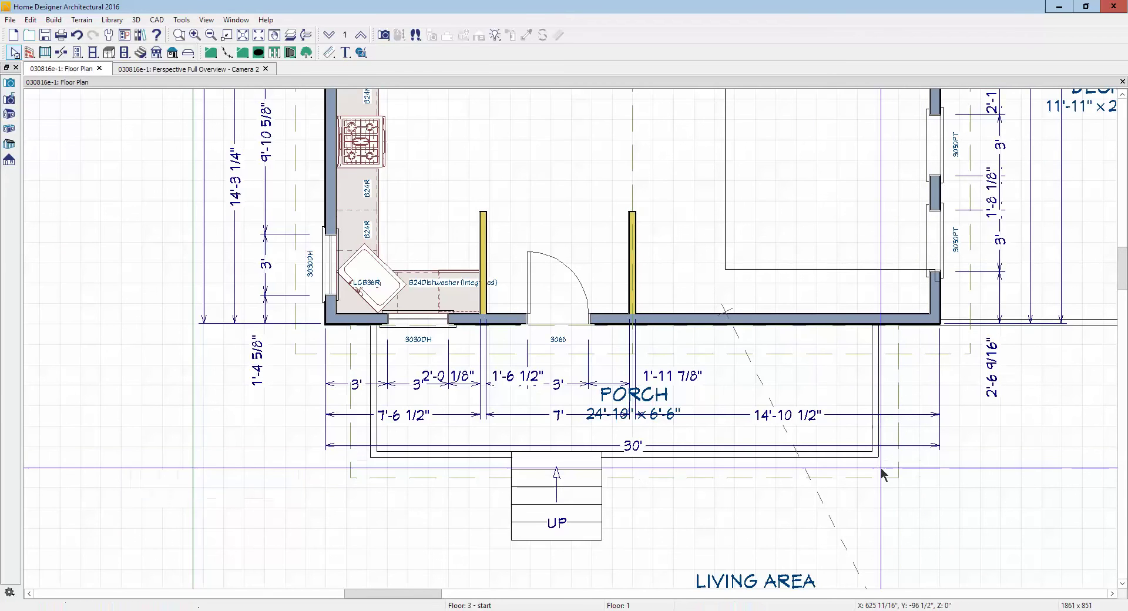
Step: In the 3D overview, apply the house's Gray3 Siding to the red wall section under the porch roof's end, allowing the generated wall's modification
key("ctrl+Tab")
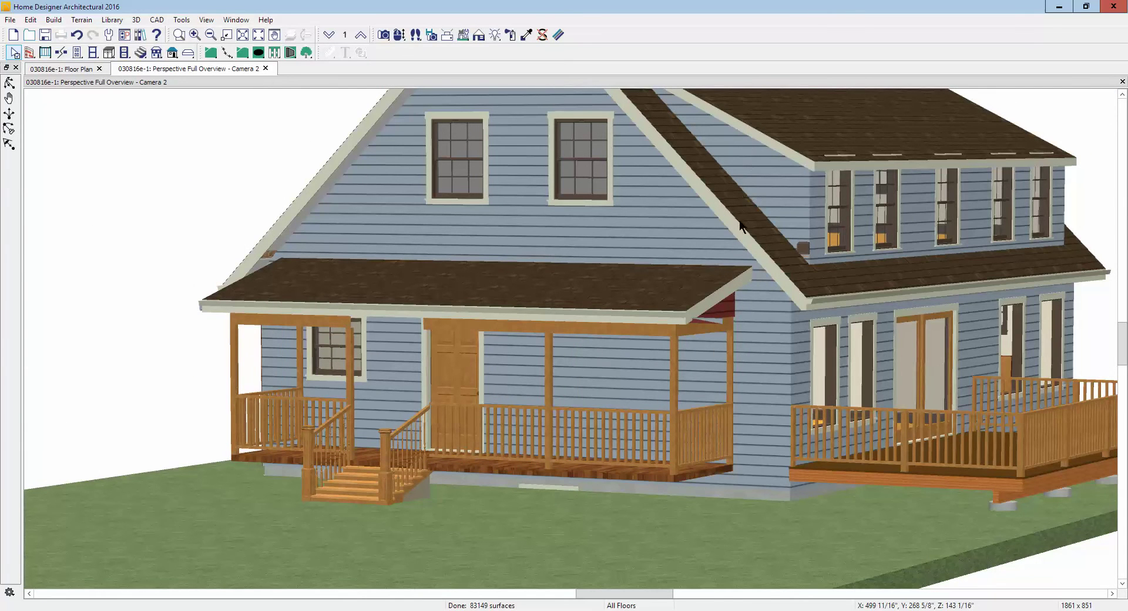
left_click(527, 35)
left_click(749, 295)
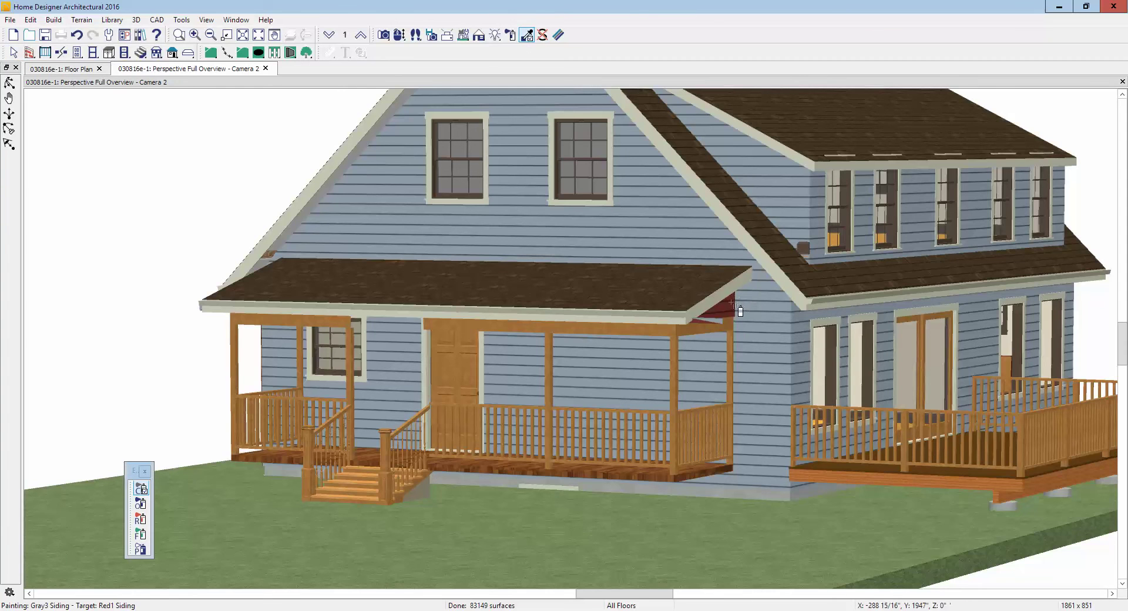
left_click(729, 311)
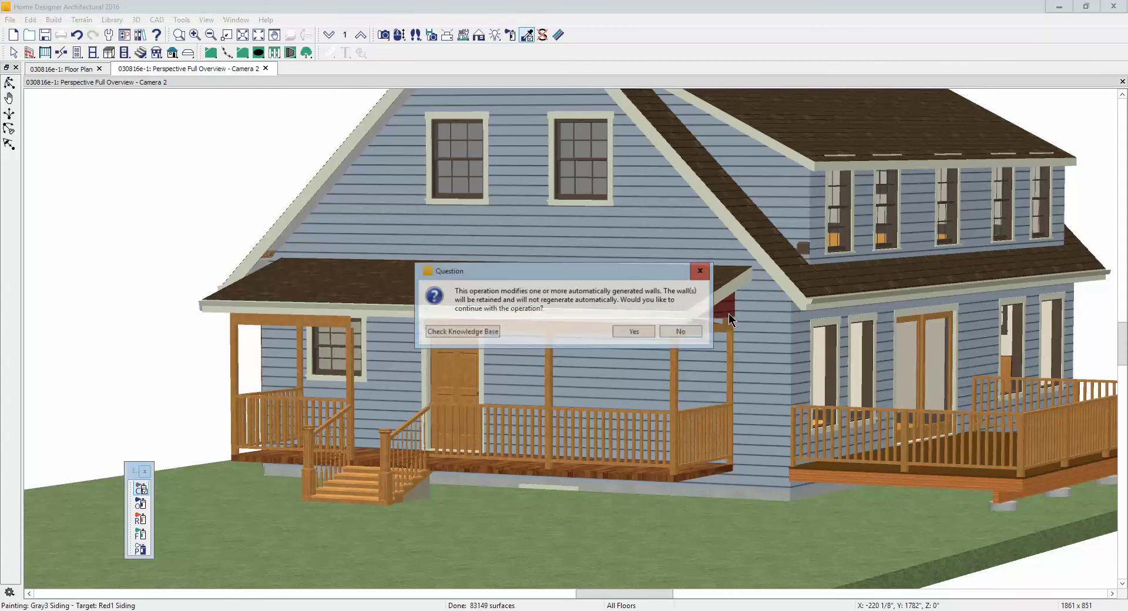
left_click(640, 333)
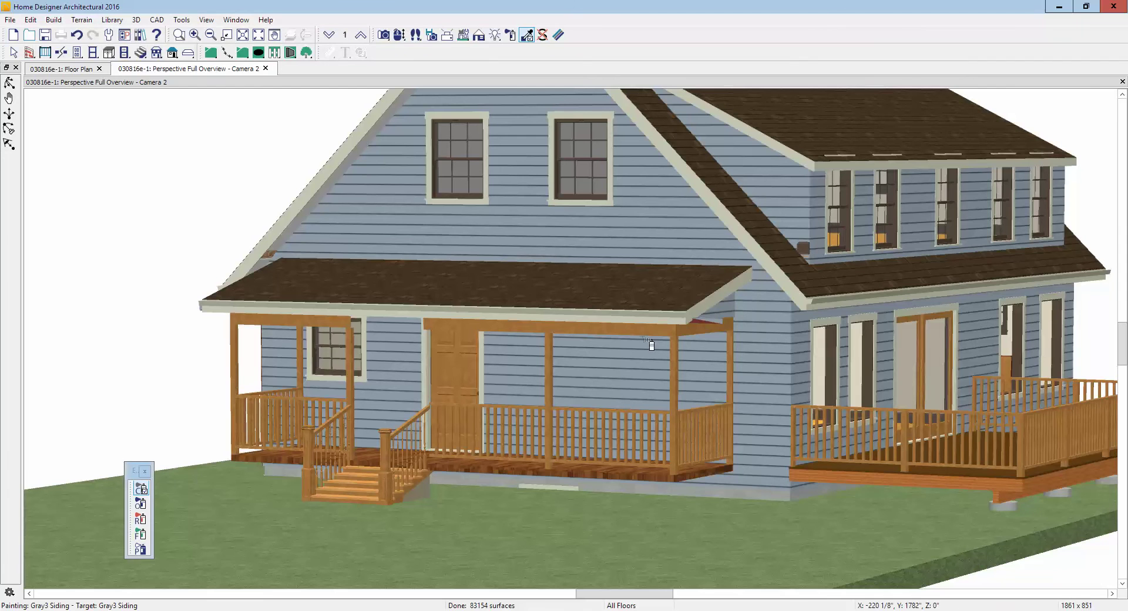
key("space")
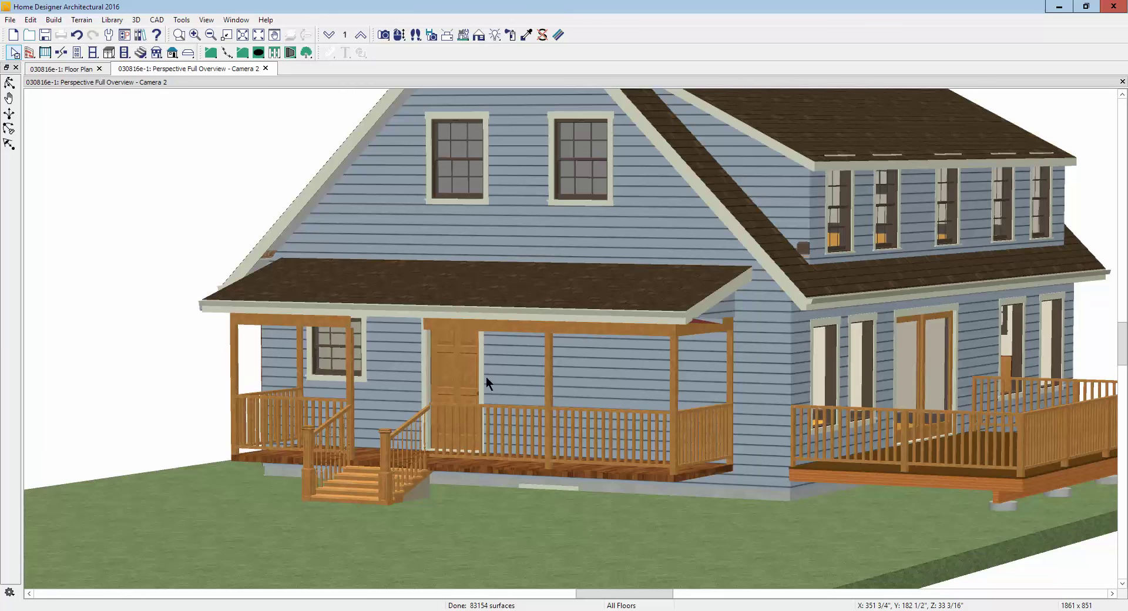
scroll(486, 379, "down", 2)
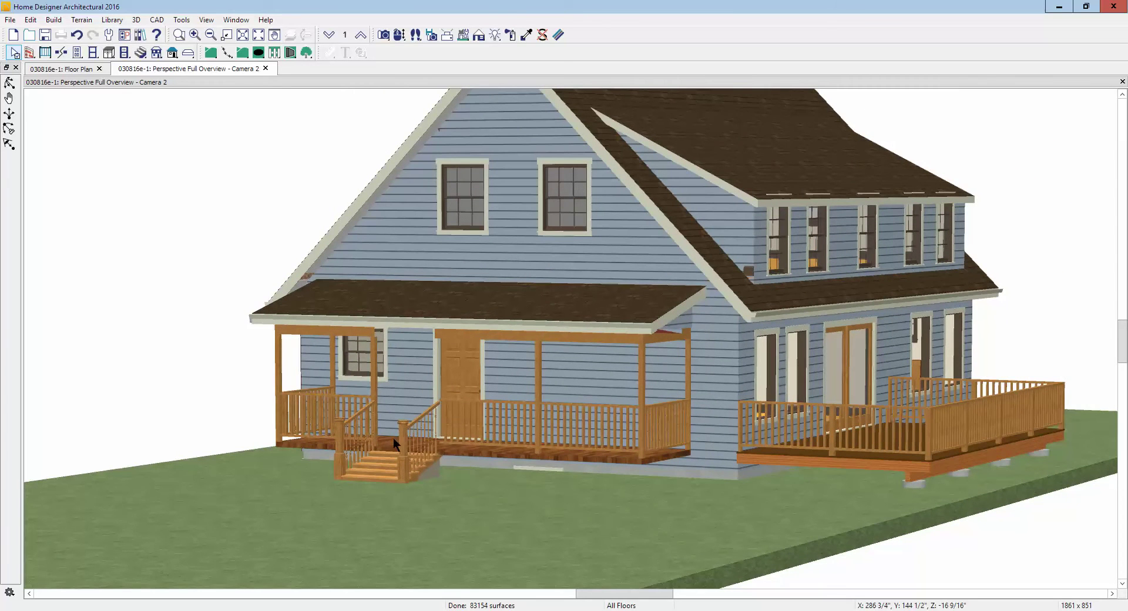
right_click(392, 436)
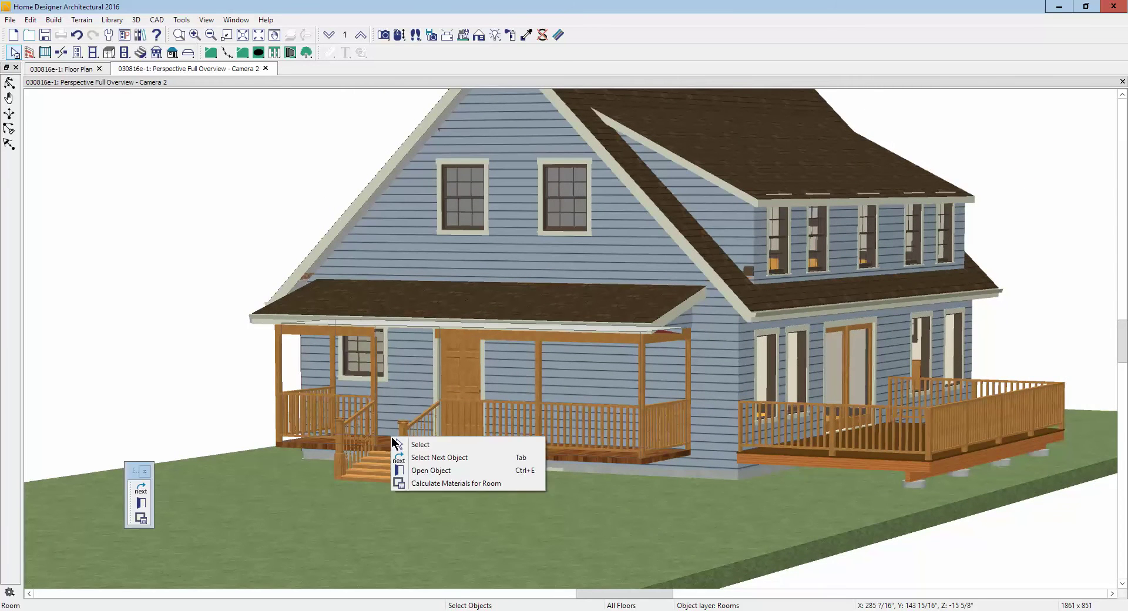
left_click(428, 469)
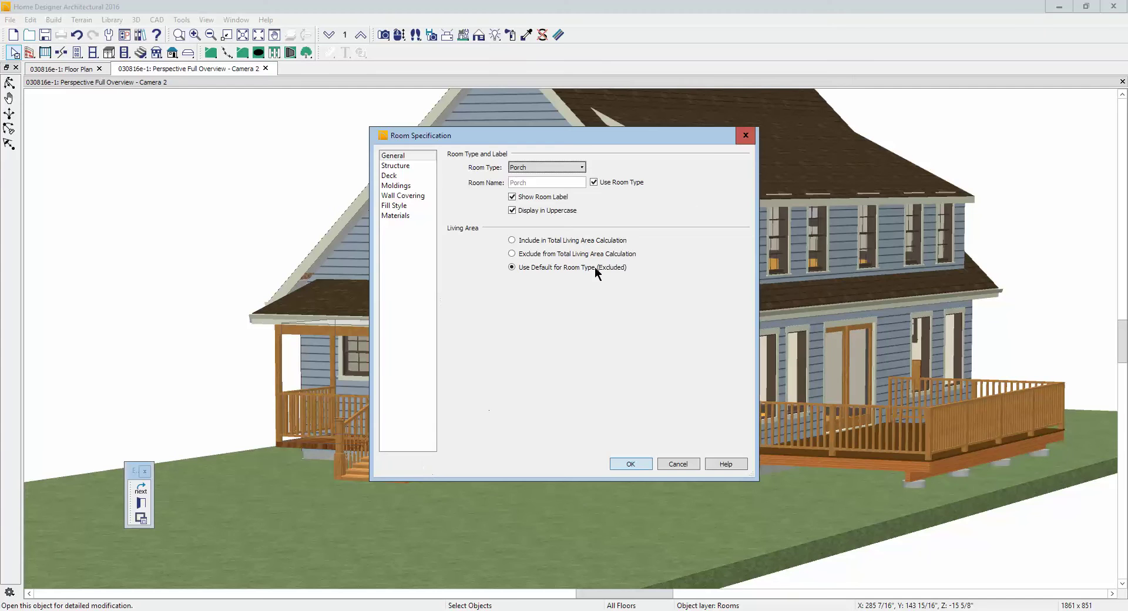
left_click(673, 463)
key("Escape")
left_click(392, 444)
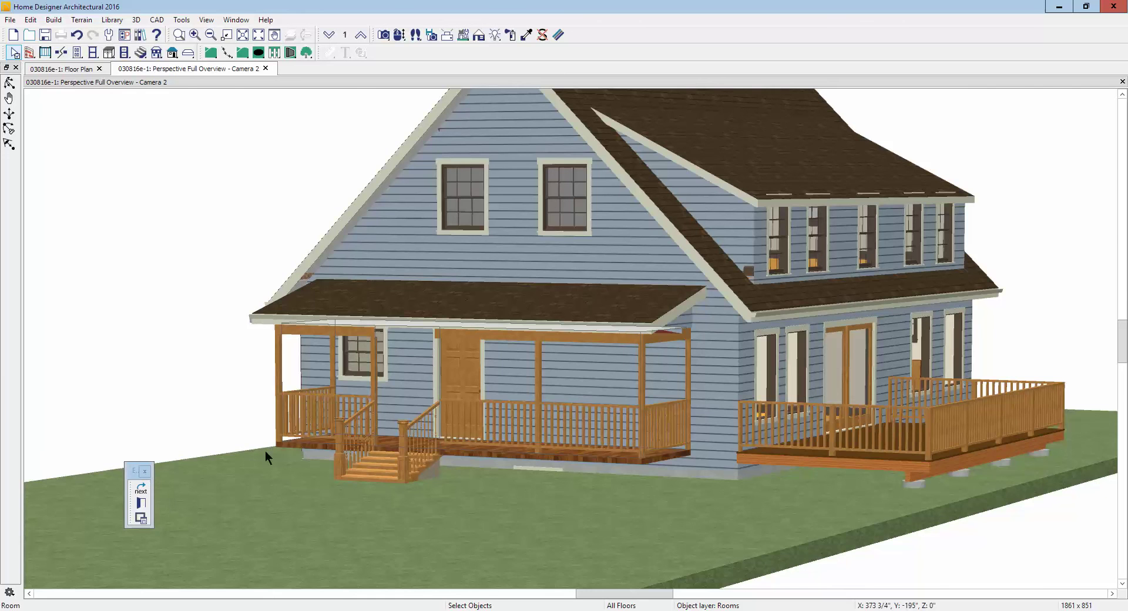
Step: In the floor plan, change the porch's room type to Deck, and view the result in the 3D overview
key("ctrl+Tab")
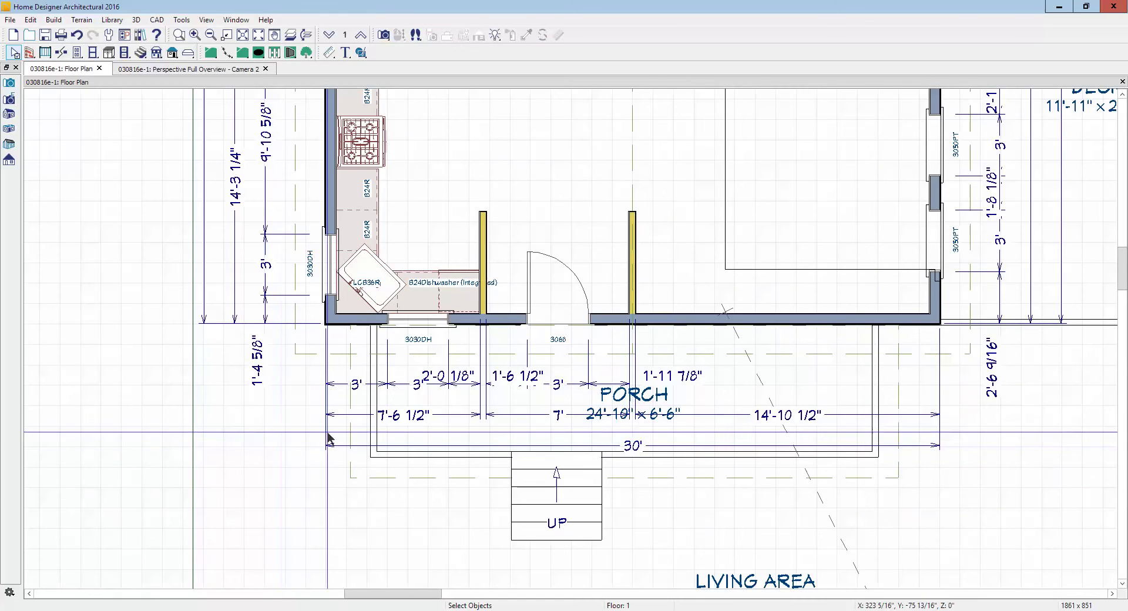
right_click(714, 396)
left_click(743, 436)
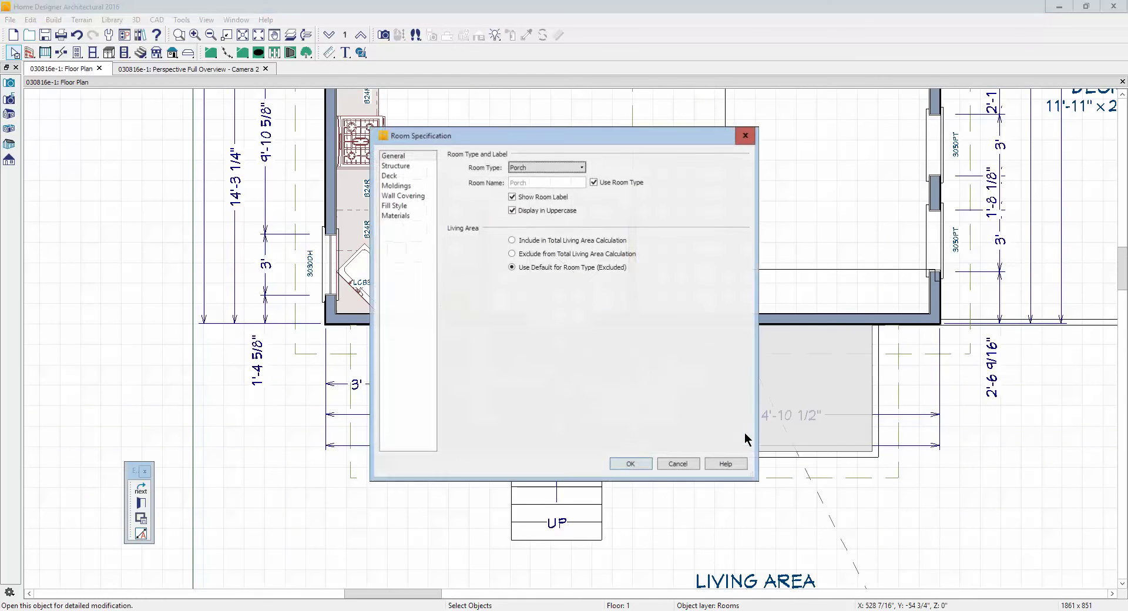
left_click(580, 168)
left_click(573, 238)
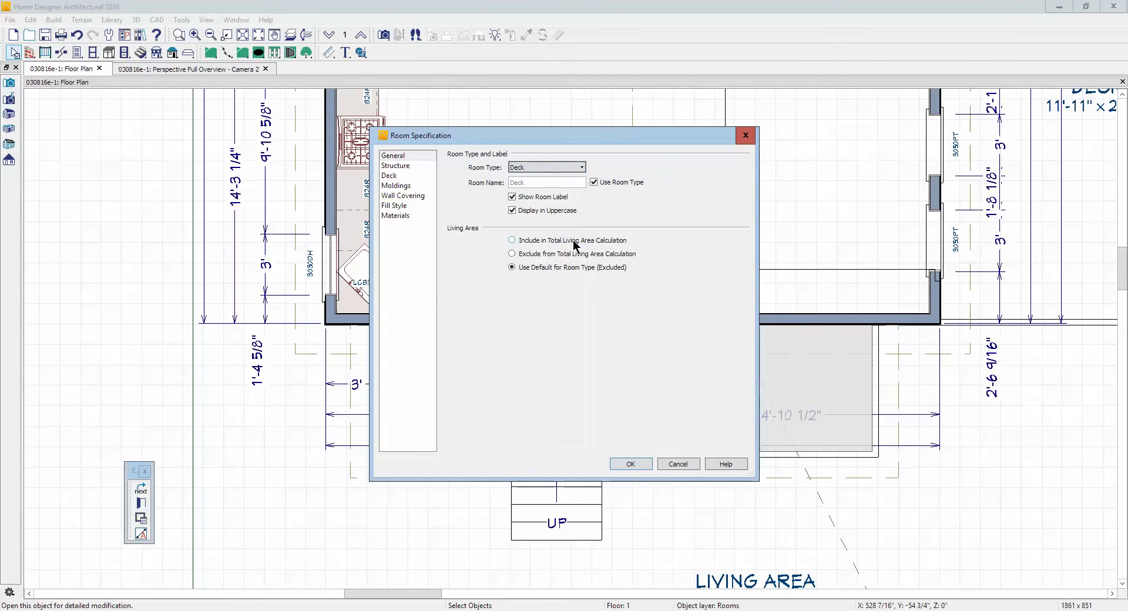
left_click(632, 462)
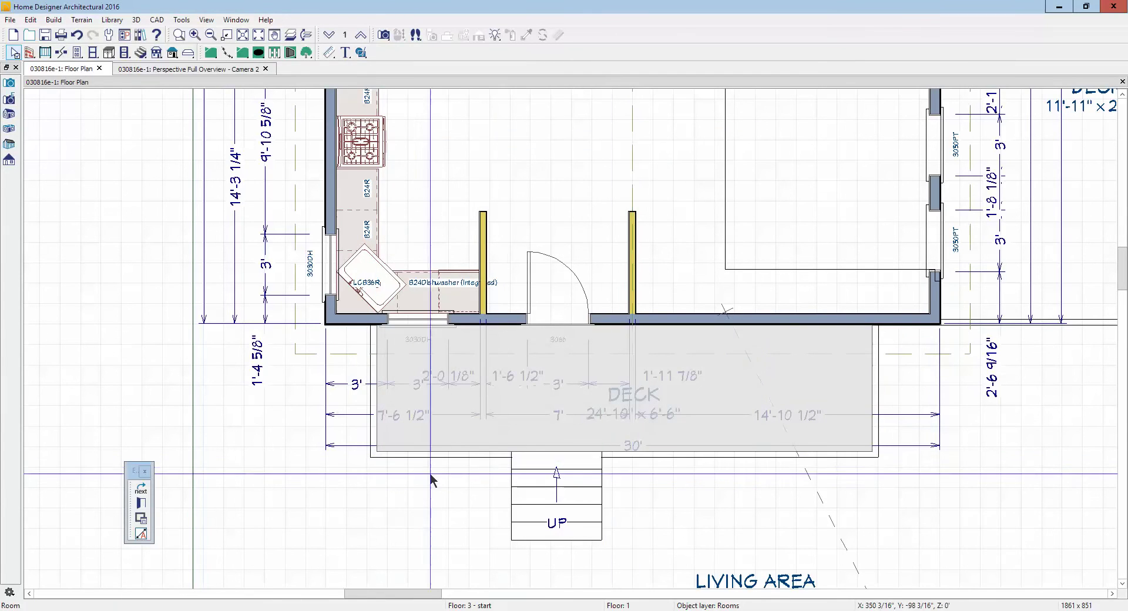
key("ctrl+Tab")
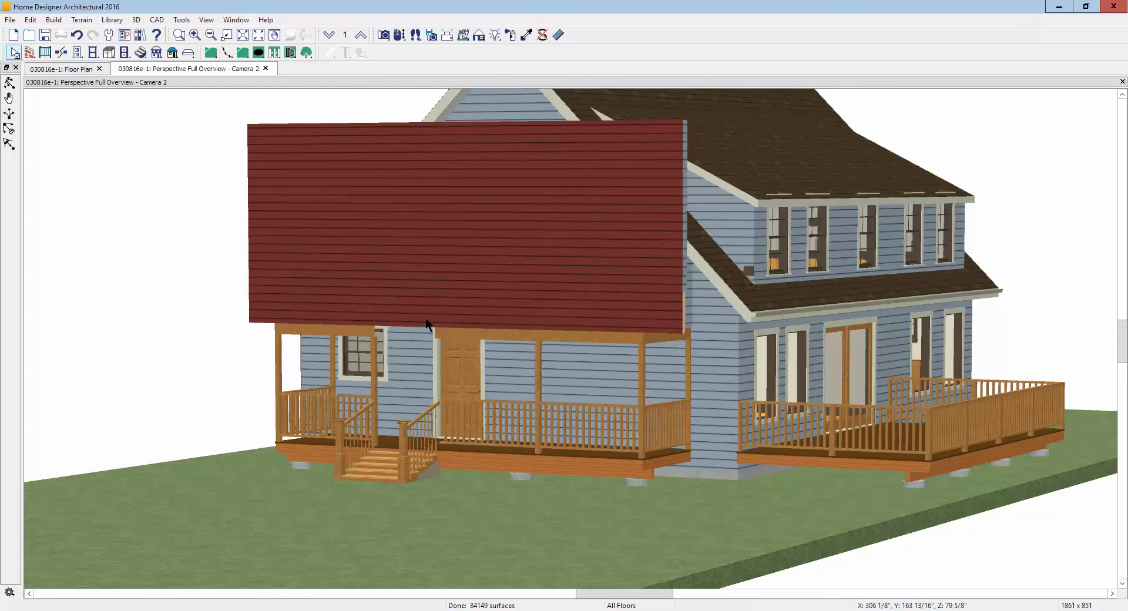
Step: Undo the porch's Deck room type, try Balcony as its room type instead, and undo that change too
key("ctrl+z")
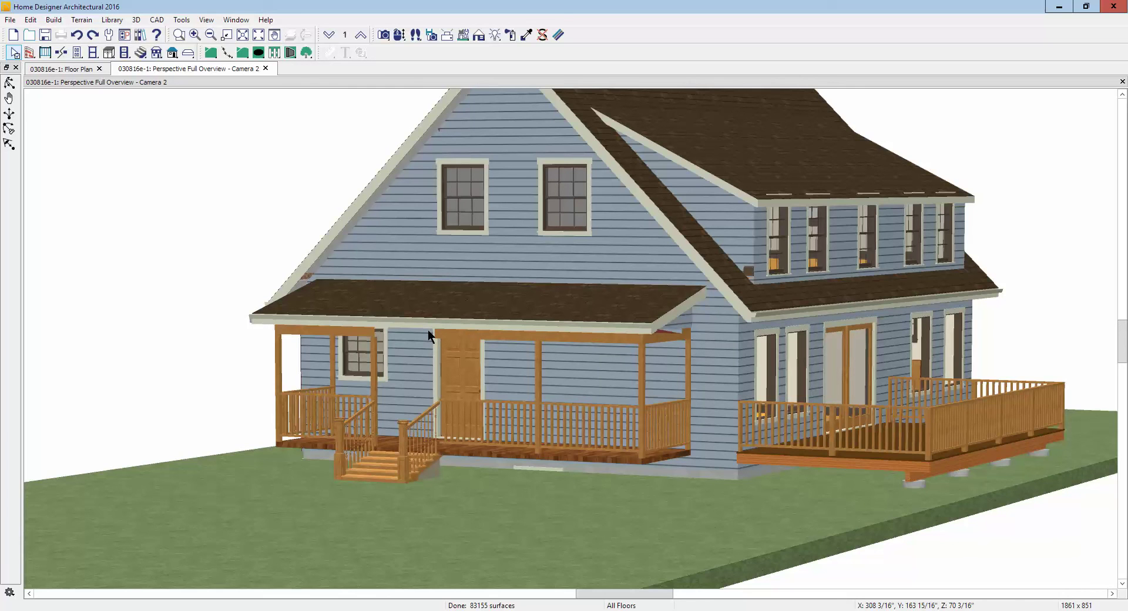
right_click(389, 435)
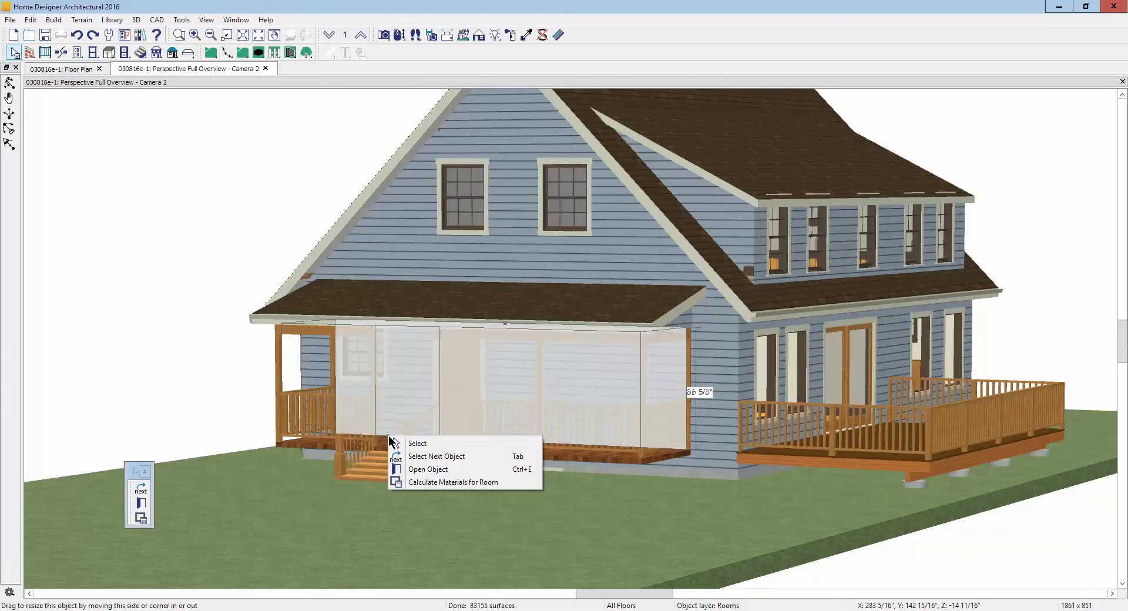
left_click(441, 466)
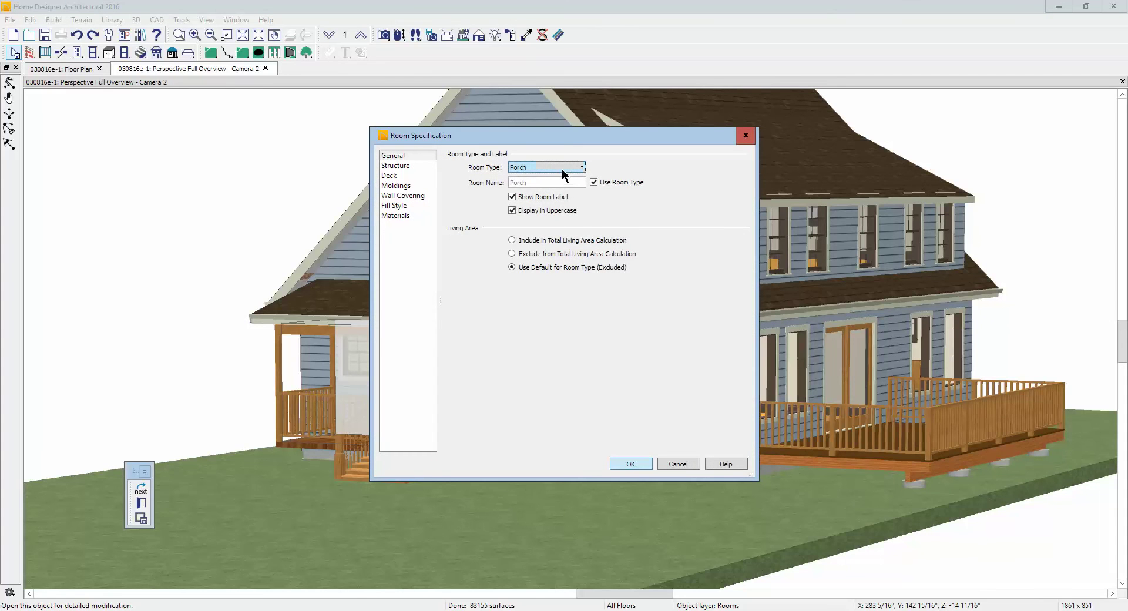
left_click(563, 167)
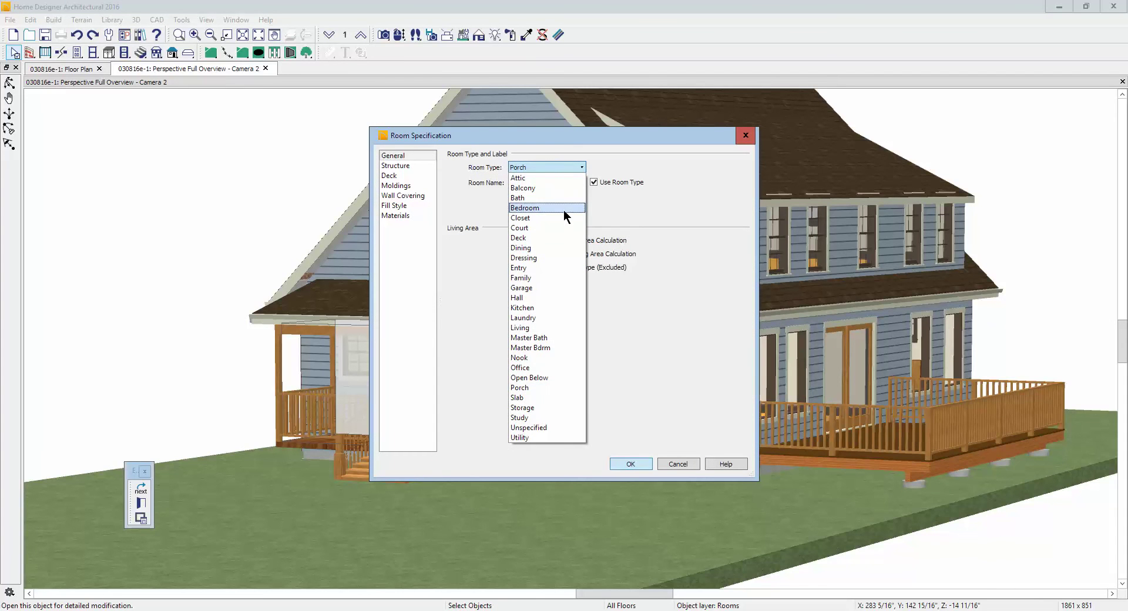
left_click(545, 186)
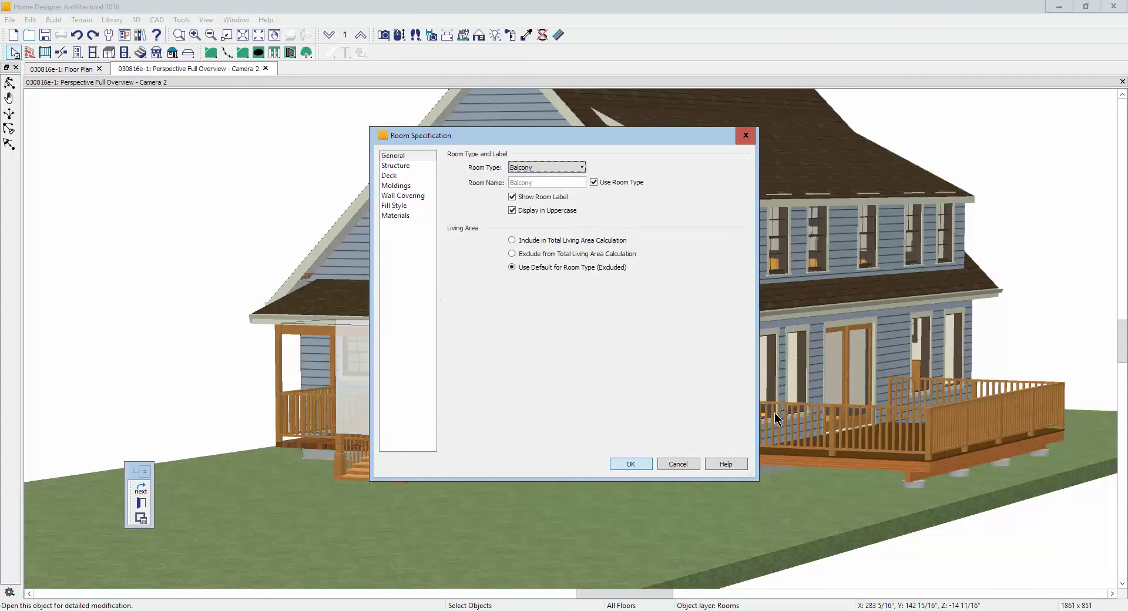
left_click(630, 464)
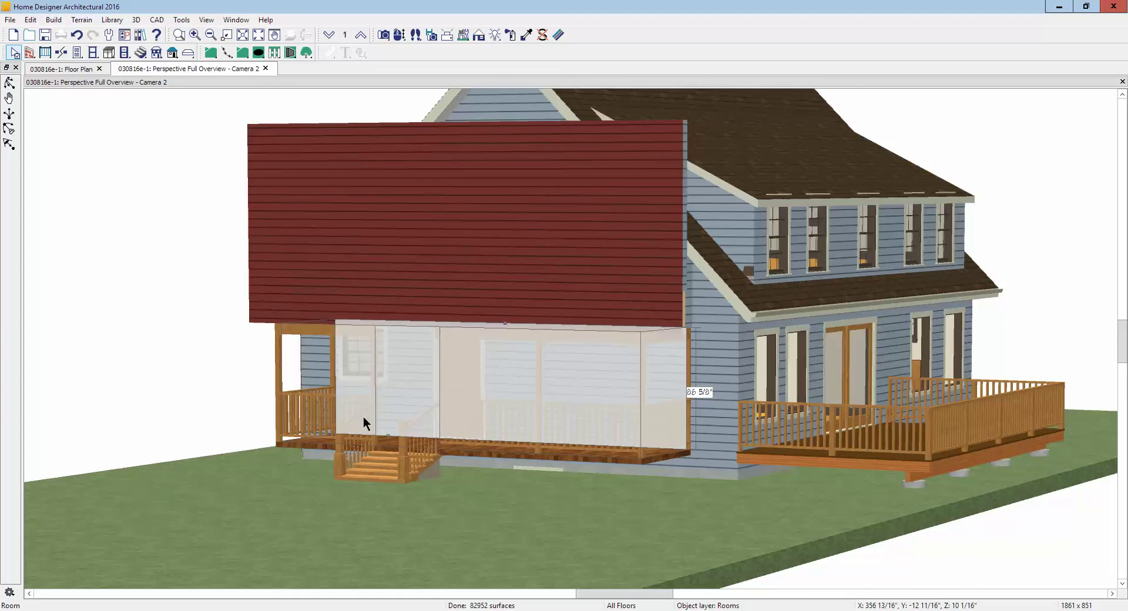
key("ctrl+z")
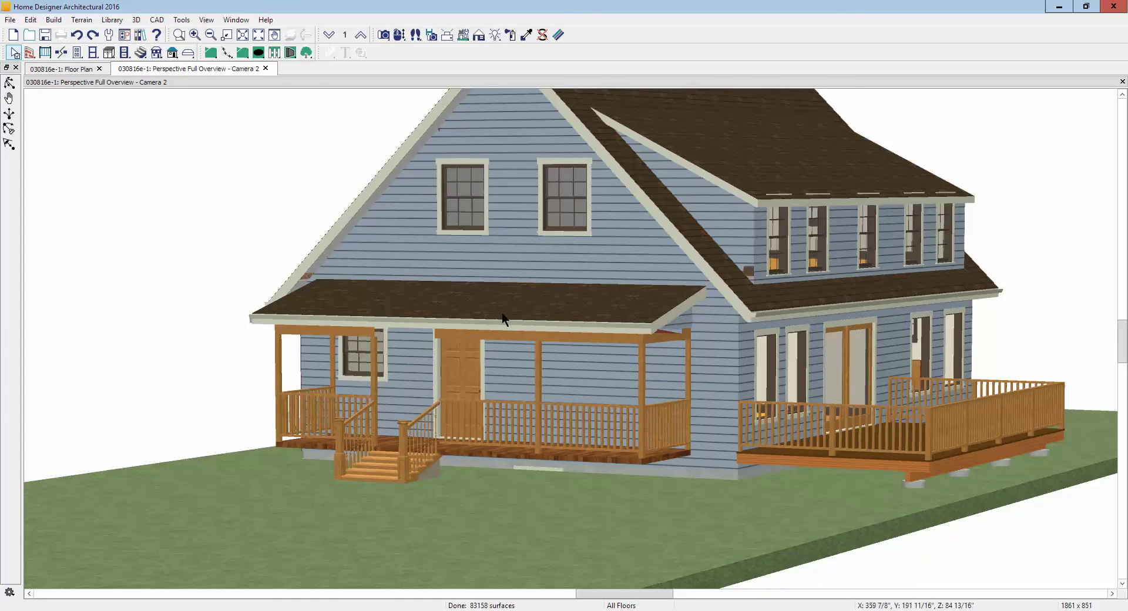
Step: Try a finished ceiling height of 87" for the porch room, and undo the change
right_click(390, 438)
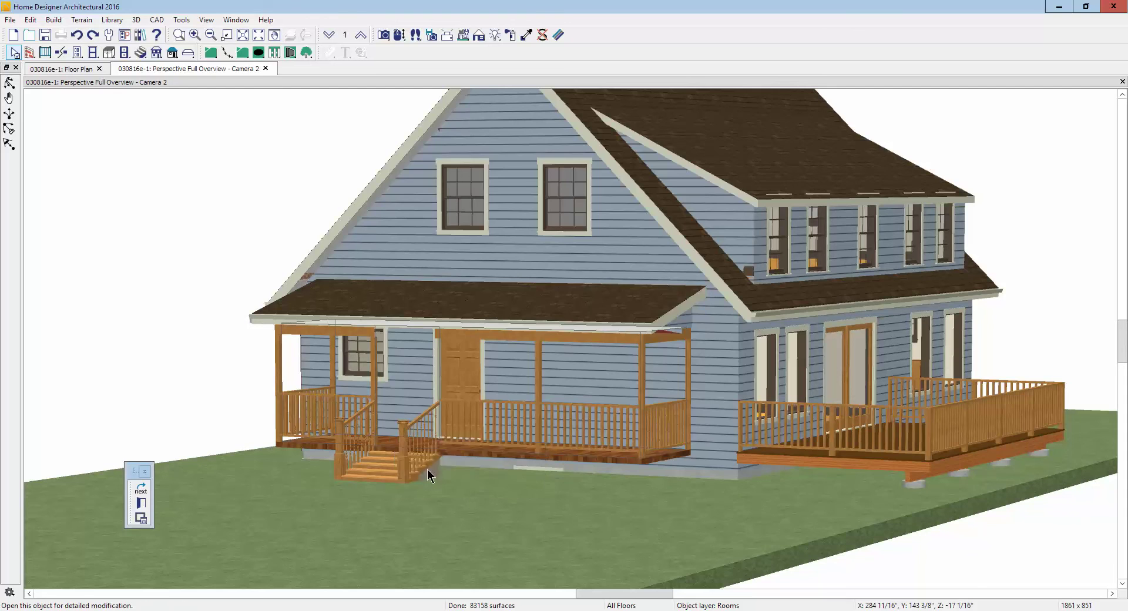
left_click(430, 472)
left_click(399, 165)
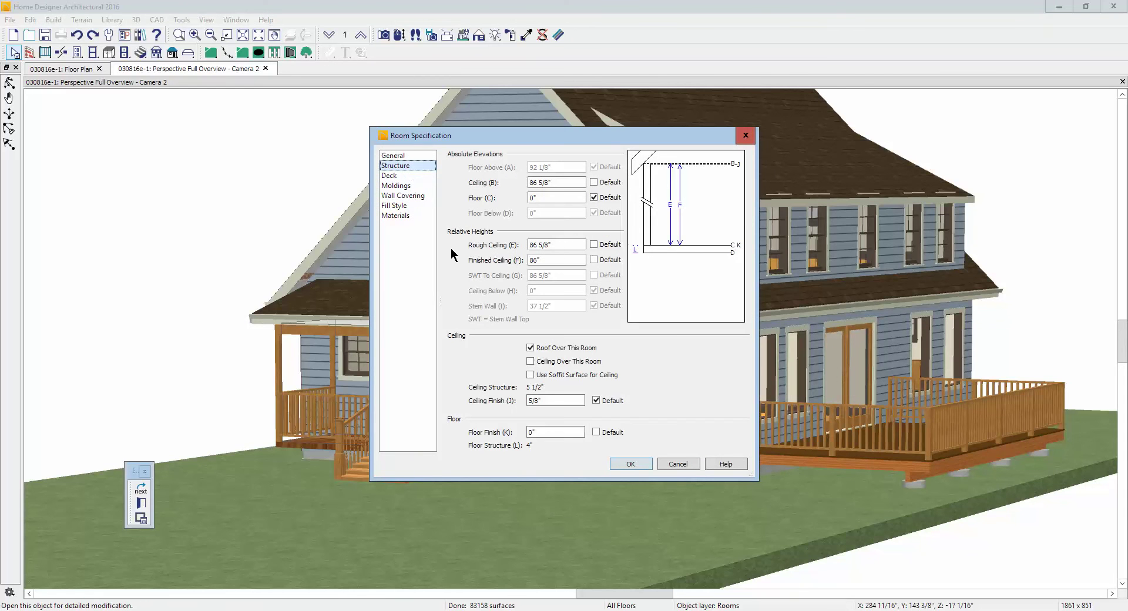
double_click(535, 260)
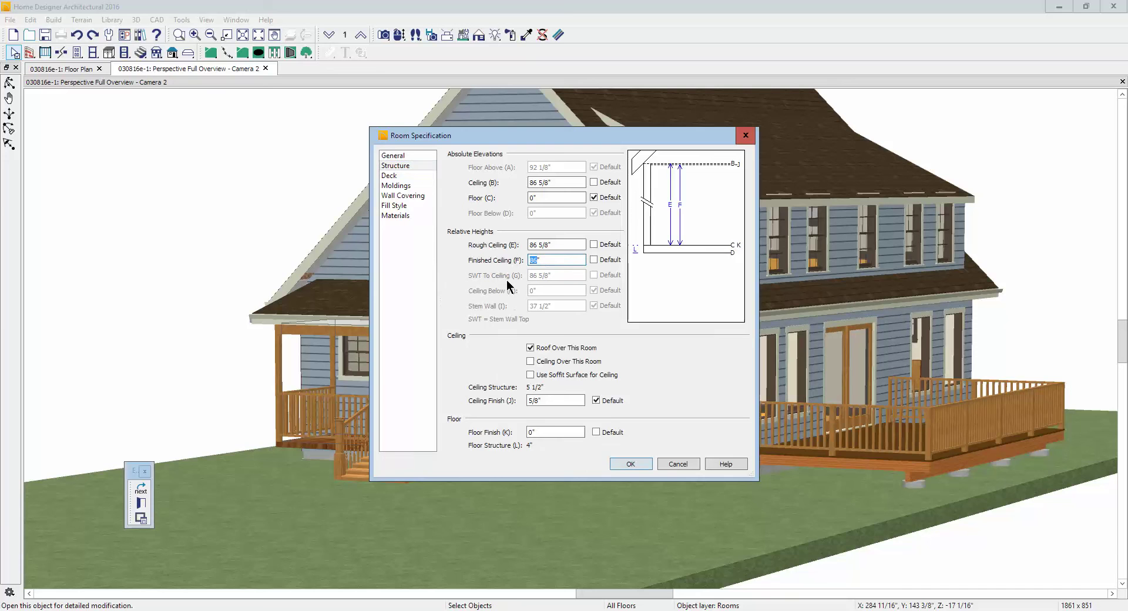
type("87")
left_click(636, 461)
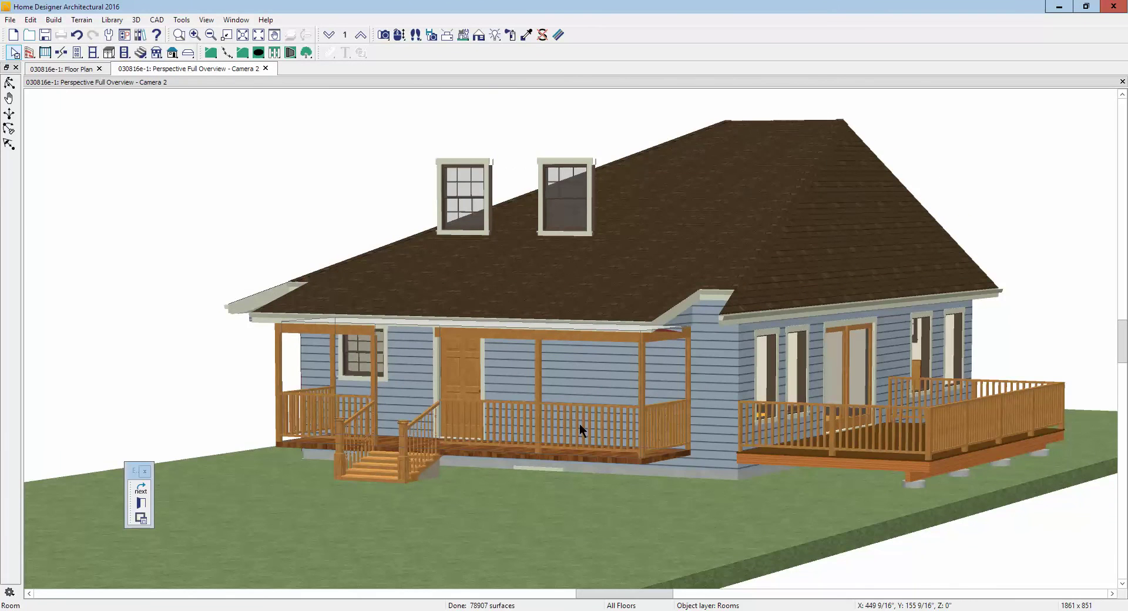
key("Escape")
key("ctrl+z")
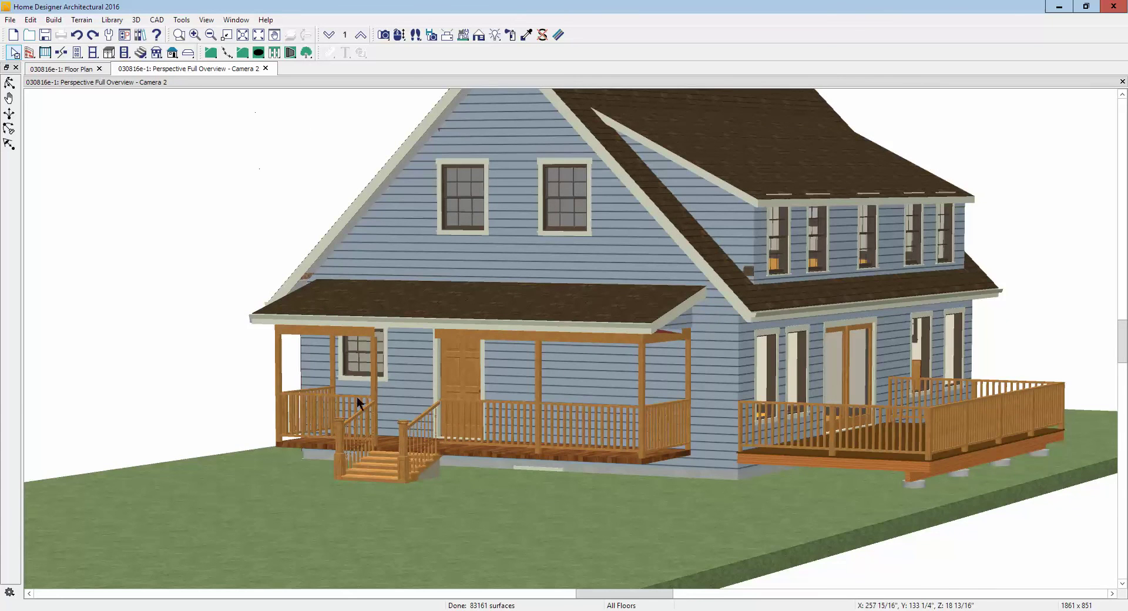
Step: Review the finished ceiling height in the porch's structure specification and close it without applying anything
right_click(395, 435)
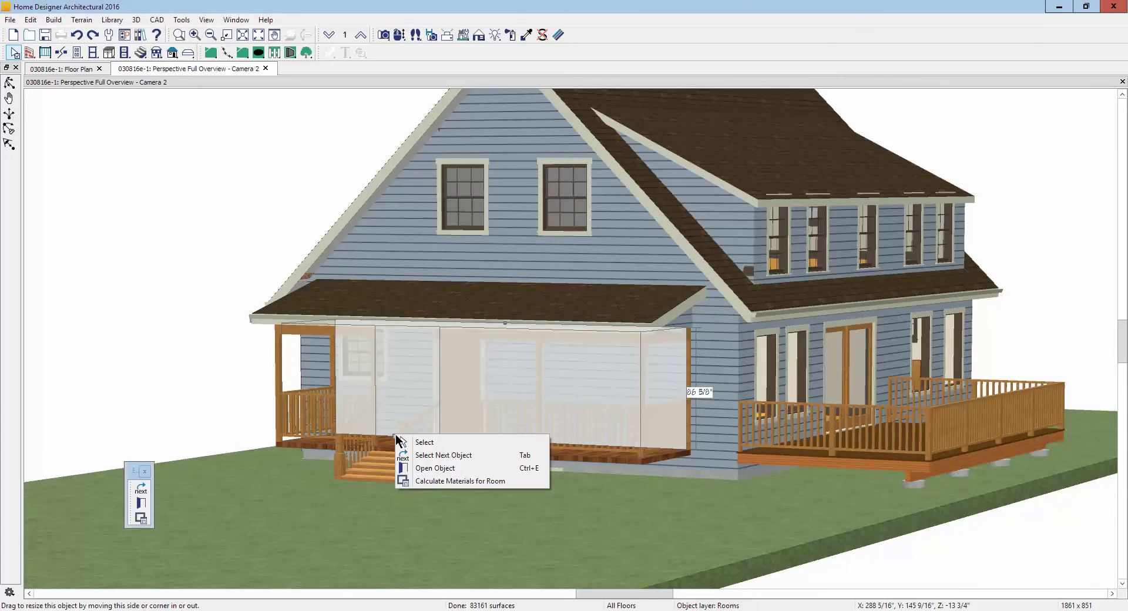
left_click(442, 461)
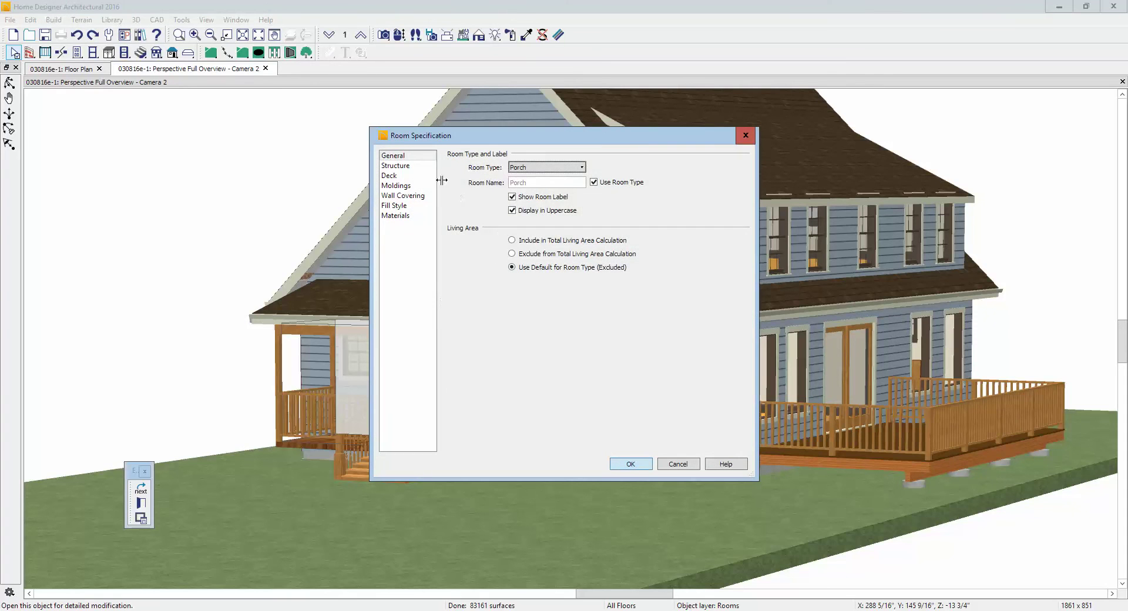
left_click(403, 165)
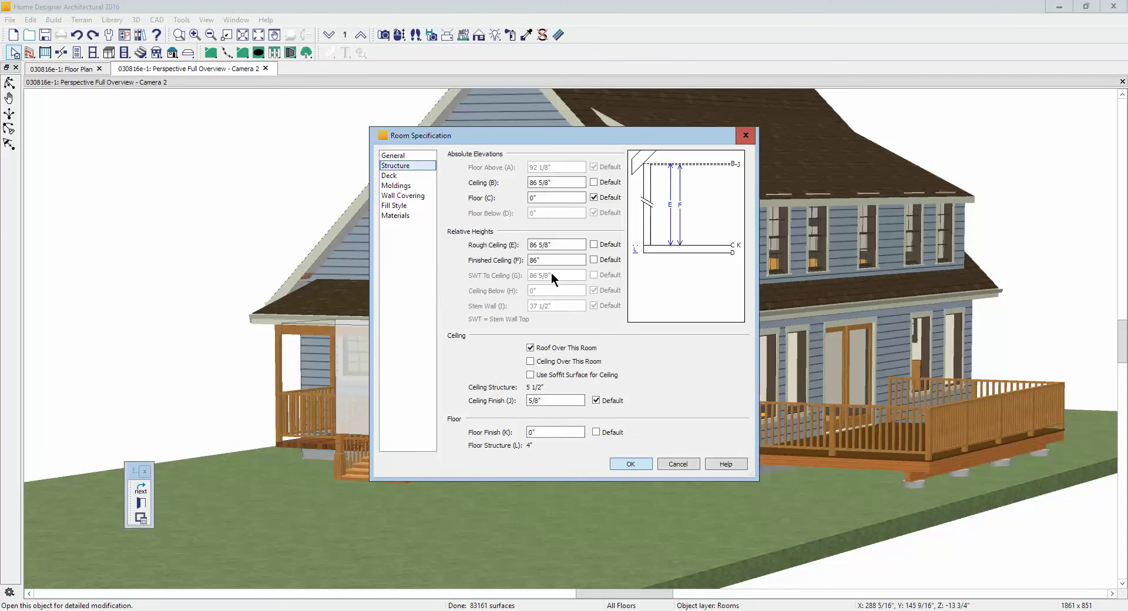
double_click(538, 261)
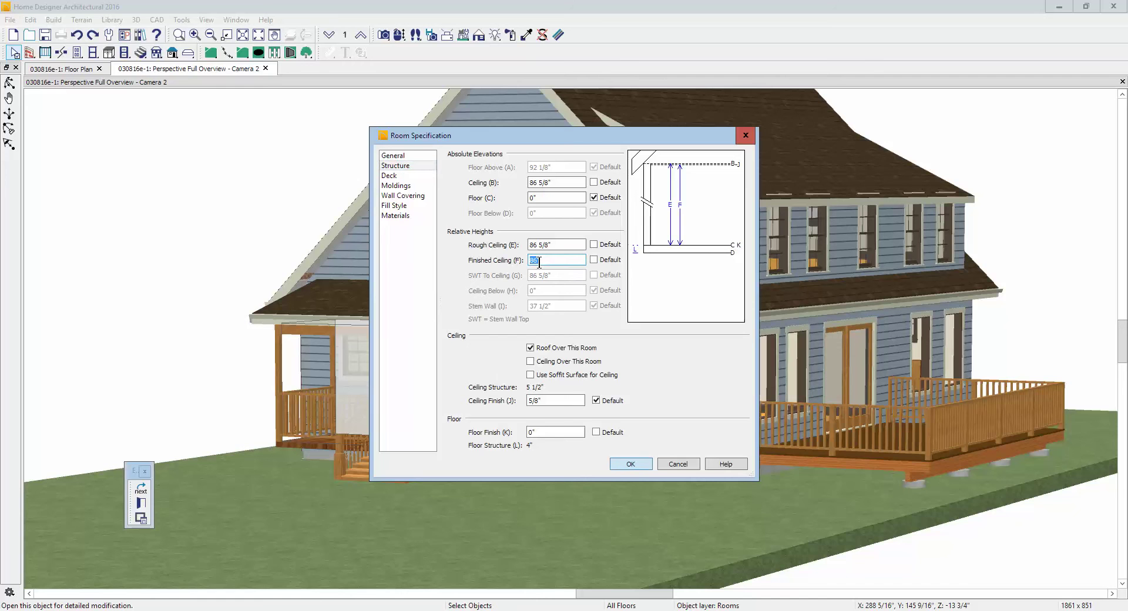
left_click(678, 464)
key("Escape")
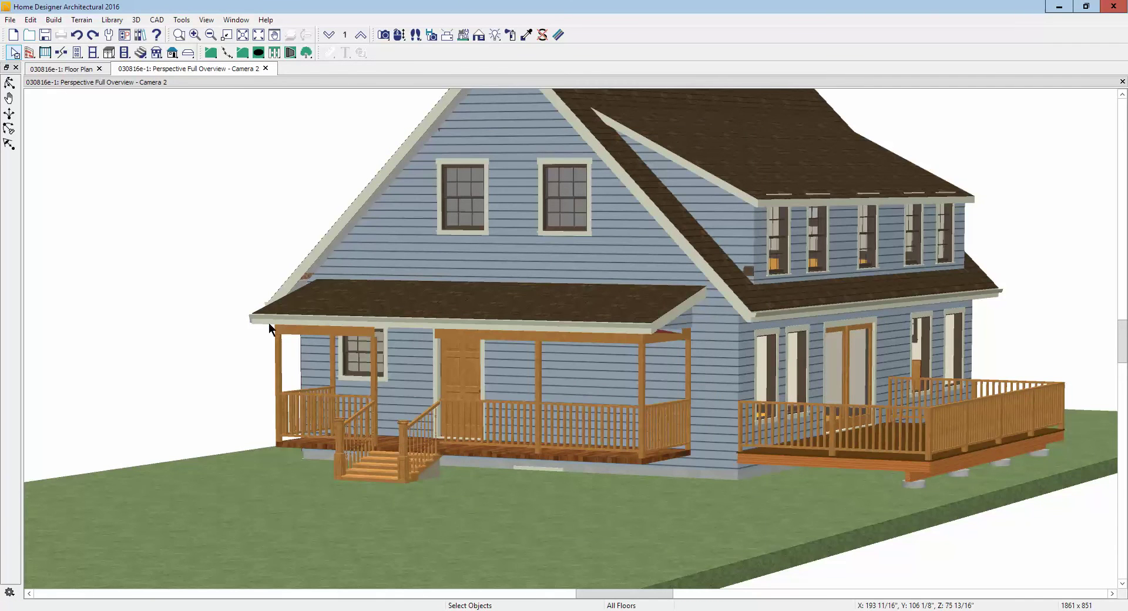
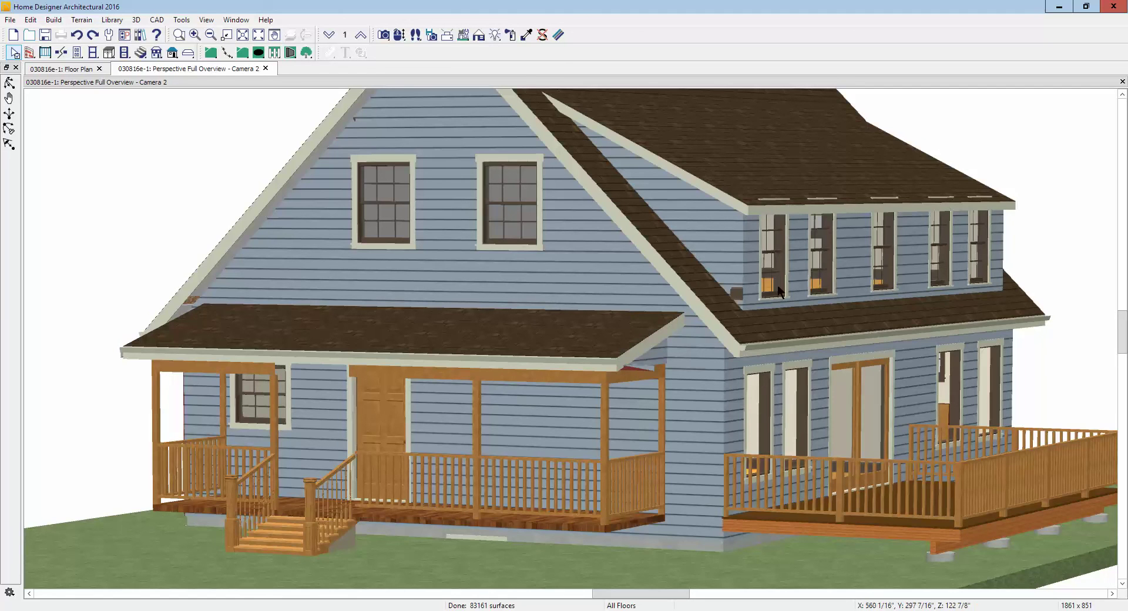
Step: Select all five windows in the upper-floor dormer wall and try to move them down together
left_click(774, 267)
left_click(820, 276, "shift")
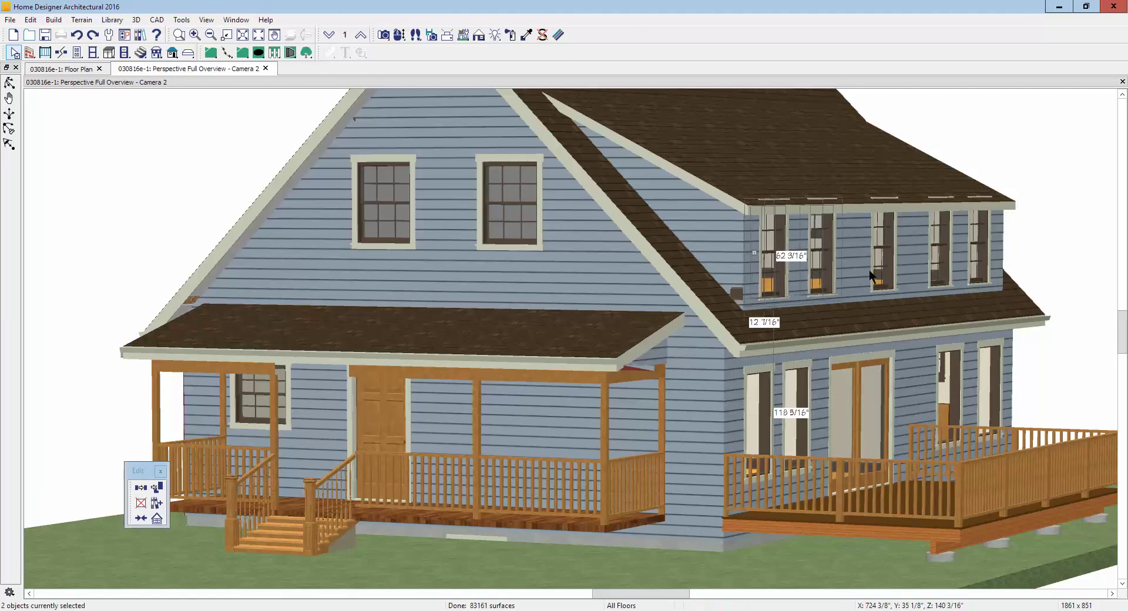
left_click(869, 270, "shift")
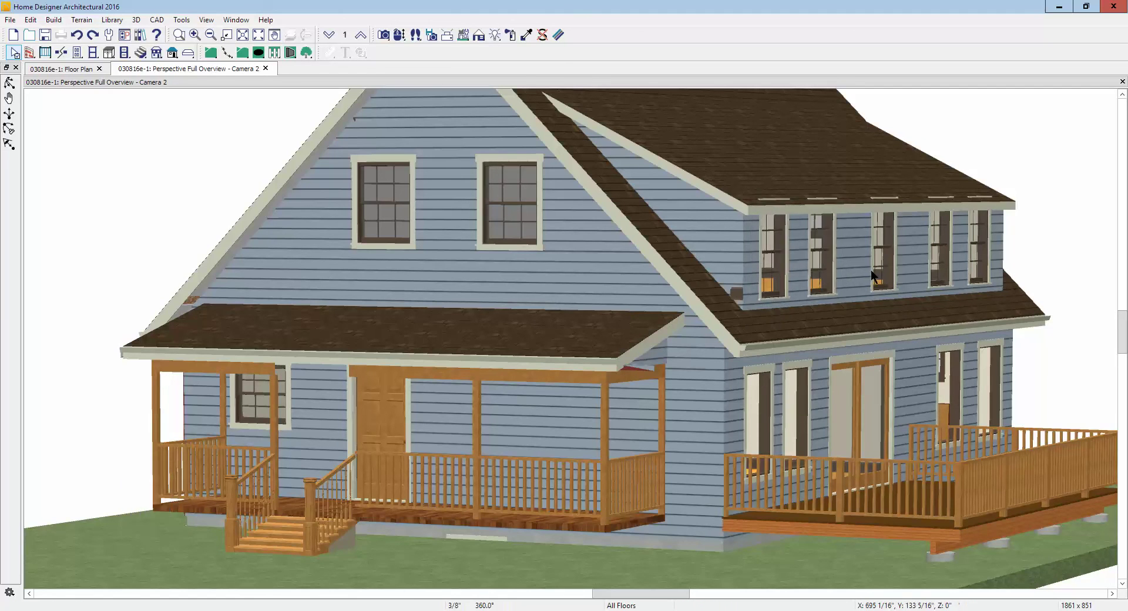
left_click(930, 262, "shift")
left_click(968, 257, "shift")
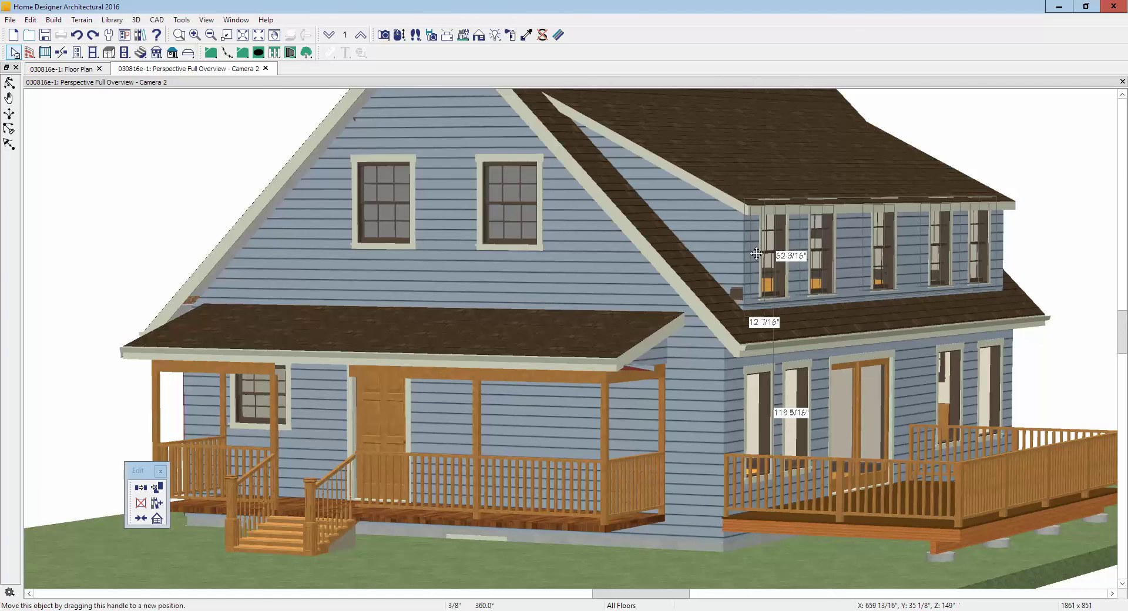
left_click_drag(756, 253, 758, 259)
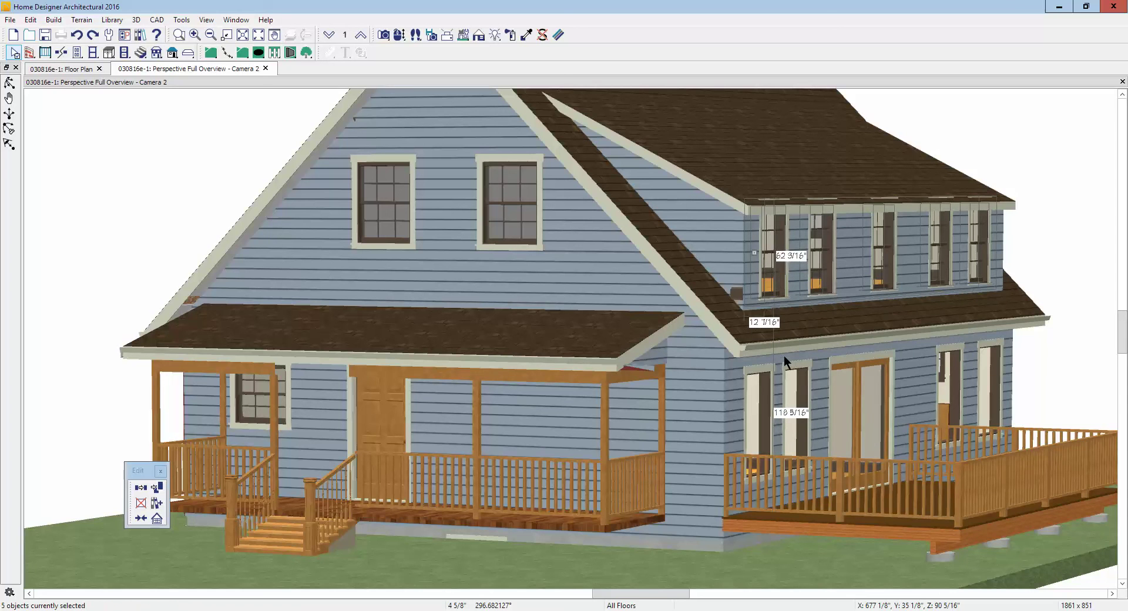
key("Escape")
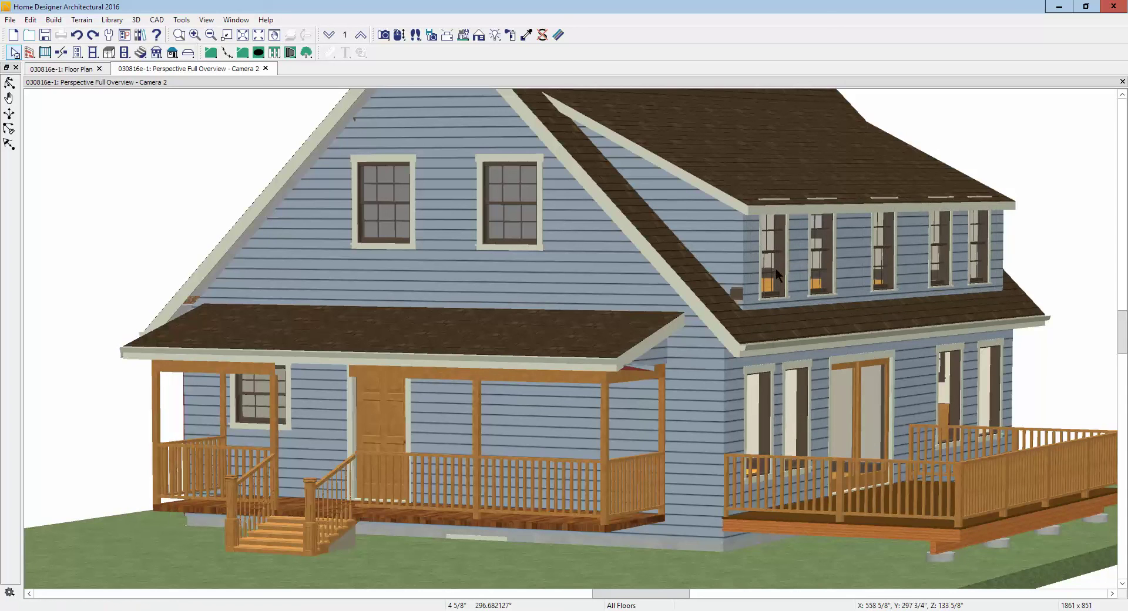
Step: Lower the top edge of the dormer window nearest the front gable, making the window 51" high
left_click(775, 269)
key("Escape")
left_click(773, 244)
left_click_drag(774, 204, 774, 209)
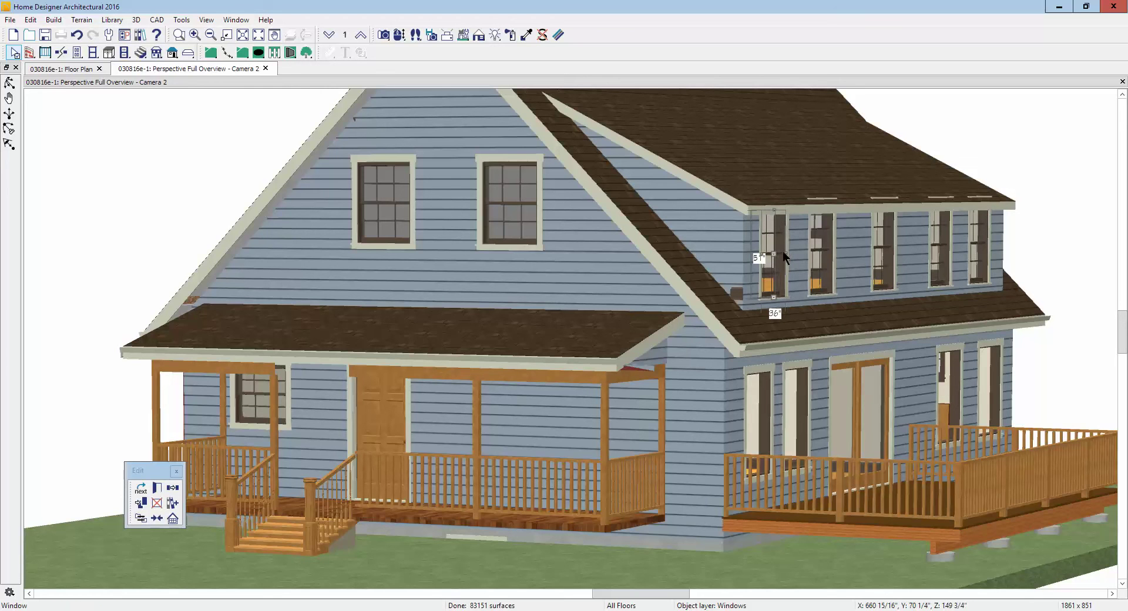
left_click(823, 260, "shift")
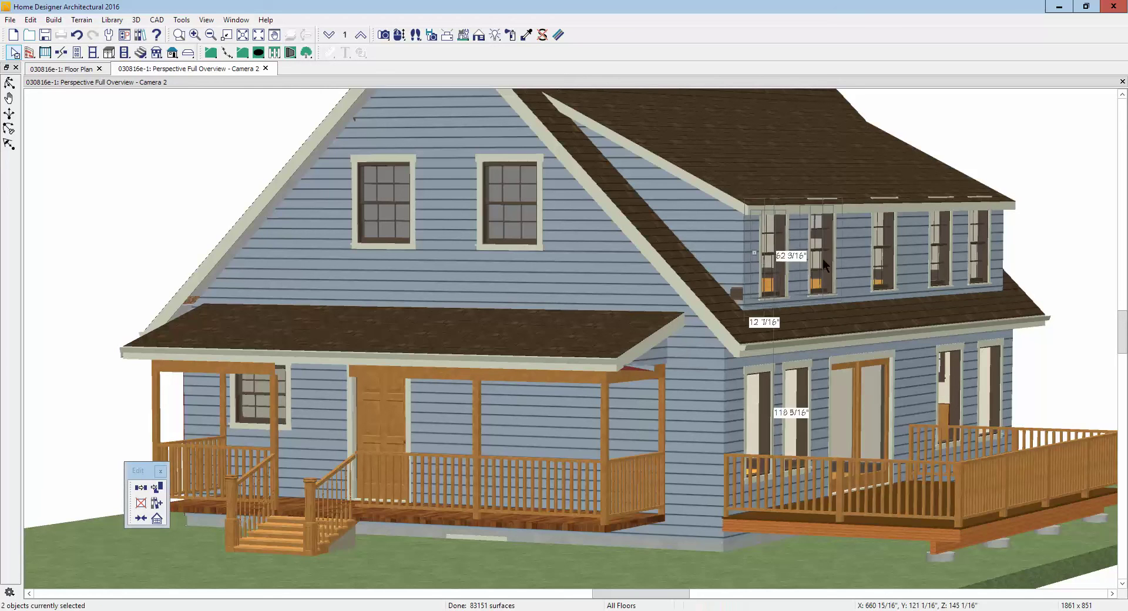
left_click(892, 266, "shift")
left_click(947, 256, "shift")
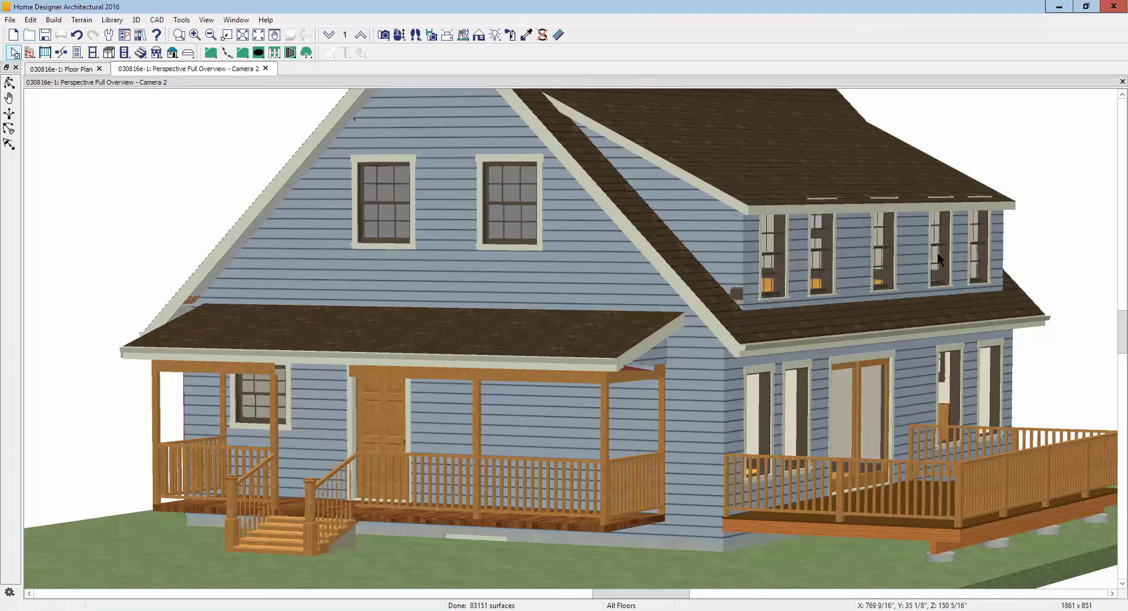
left_click(111, 488)
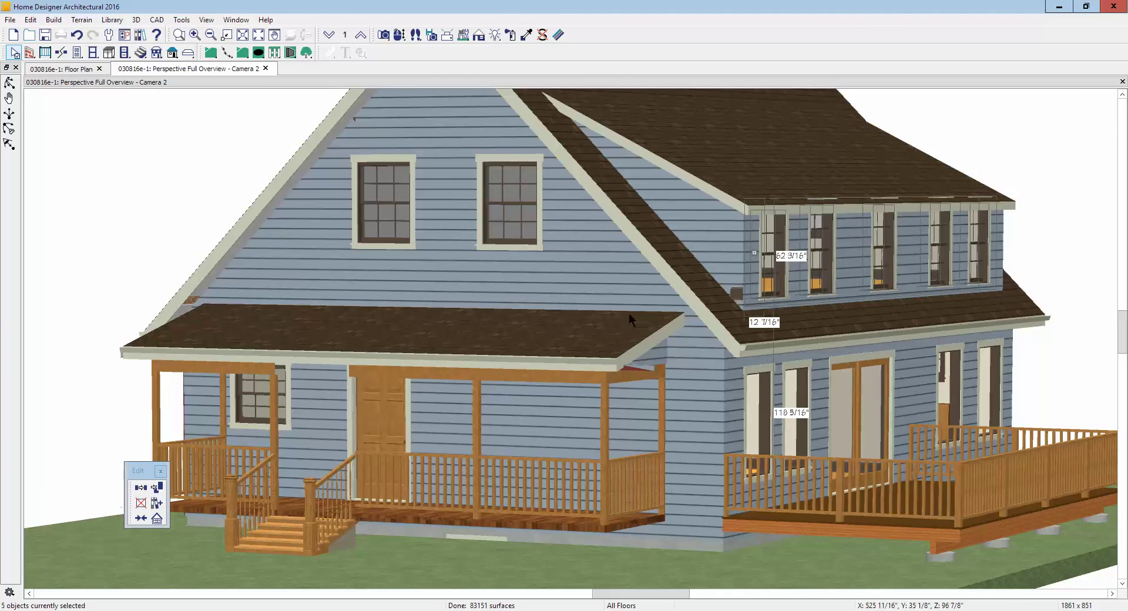
Step: Set the height of the dormer window nearest the front gable to 48" in its window specification
right_click(776, 262)
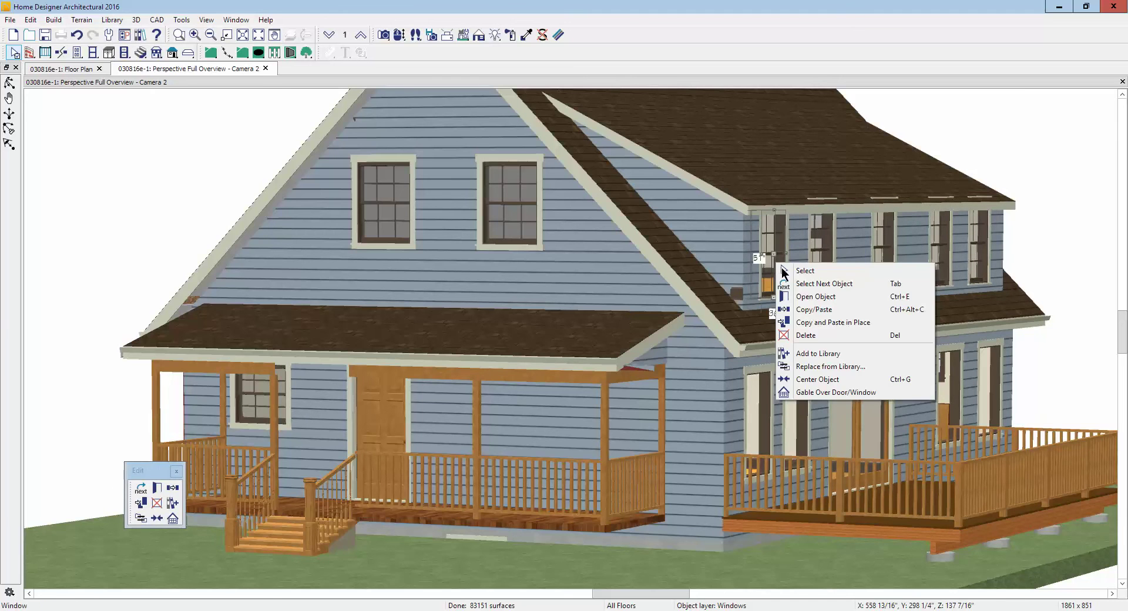
left_click(808, 296)
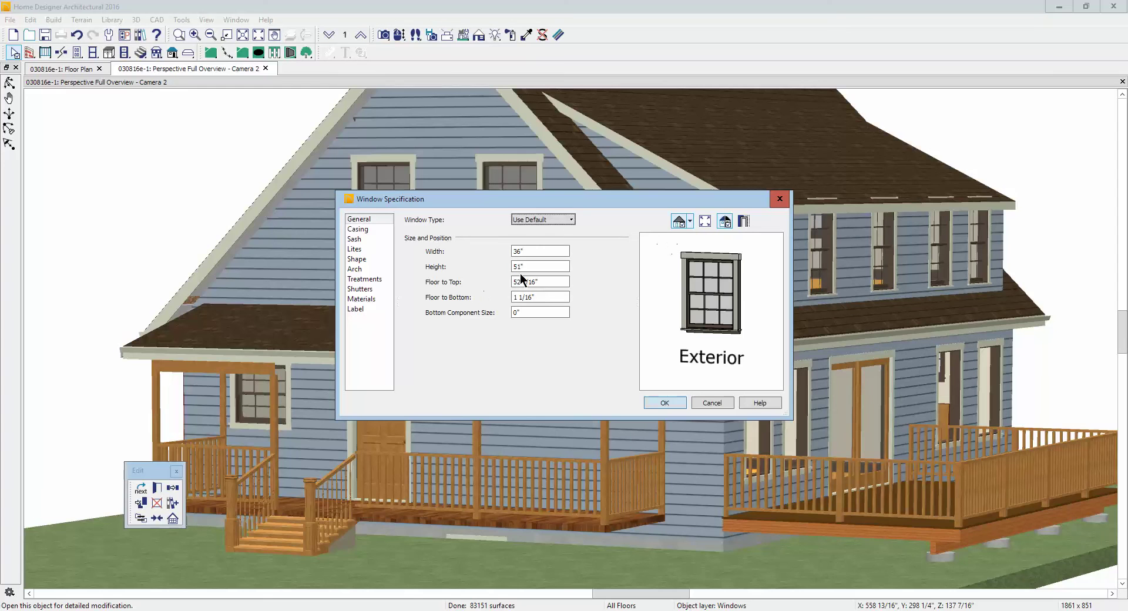
double_click(531, 267)
type("48")
left_click(664, 403)
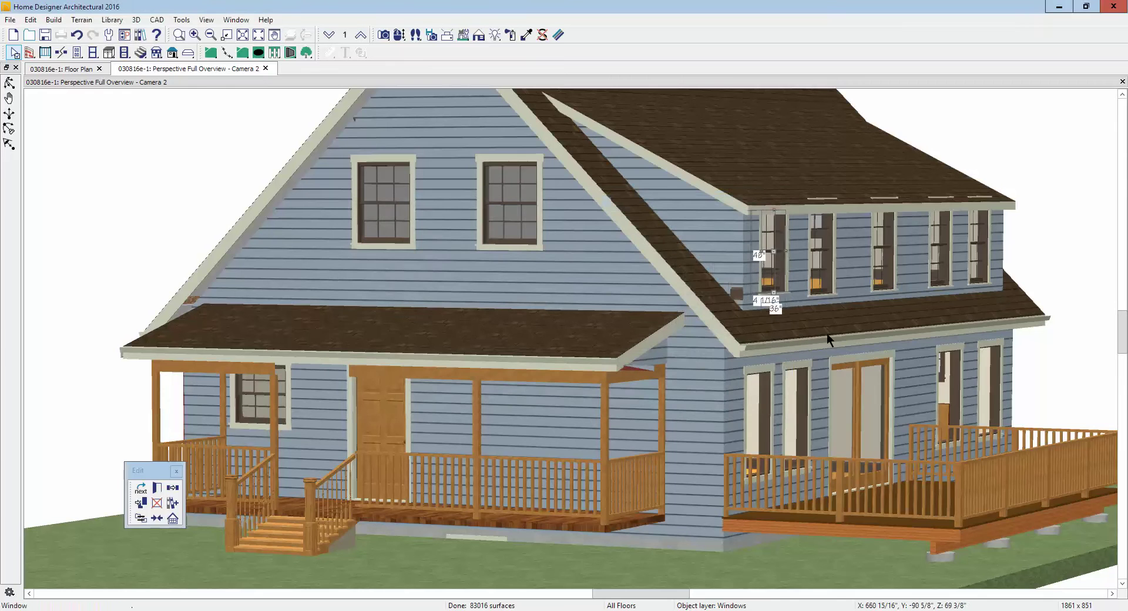
Step: Set the height of the second dormer window from the front gable to 48" as well
right_click(813, 253)
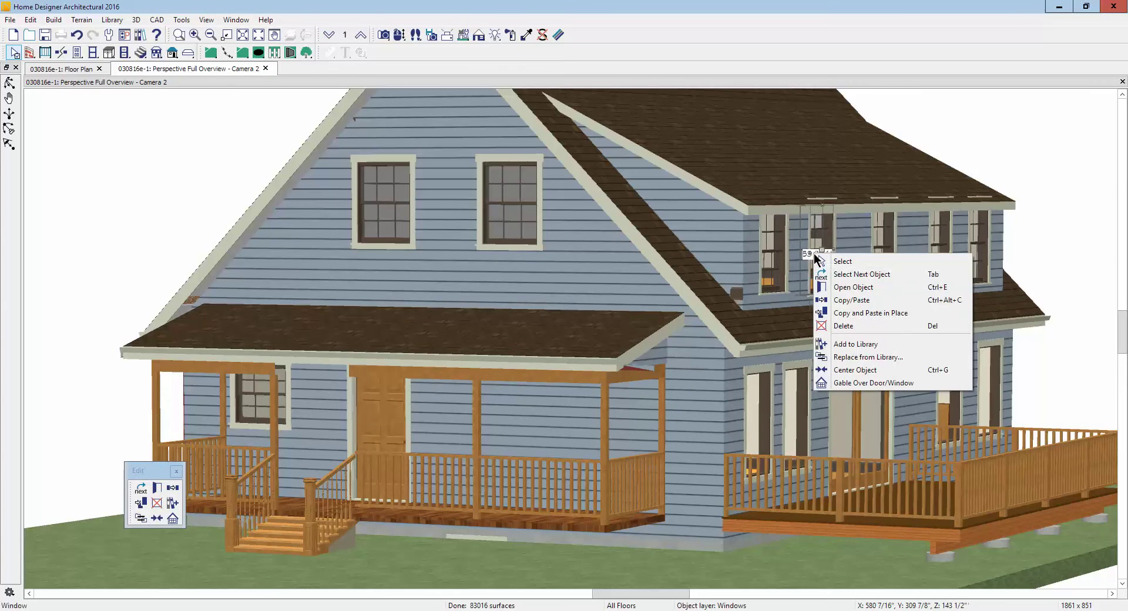
left_click(858, 288)
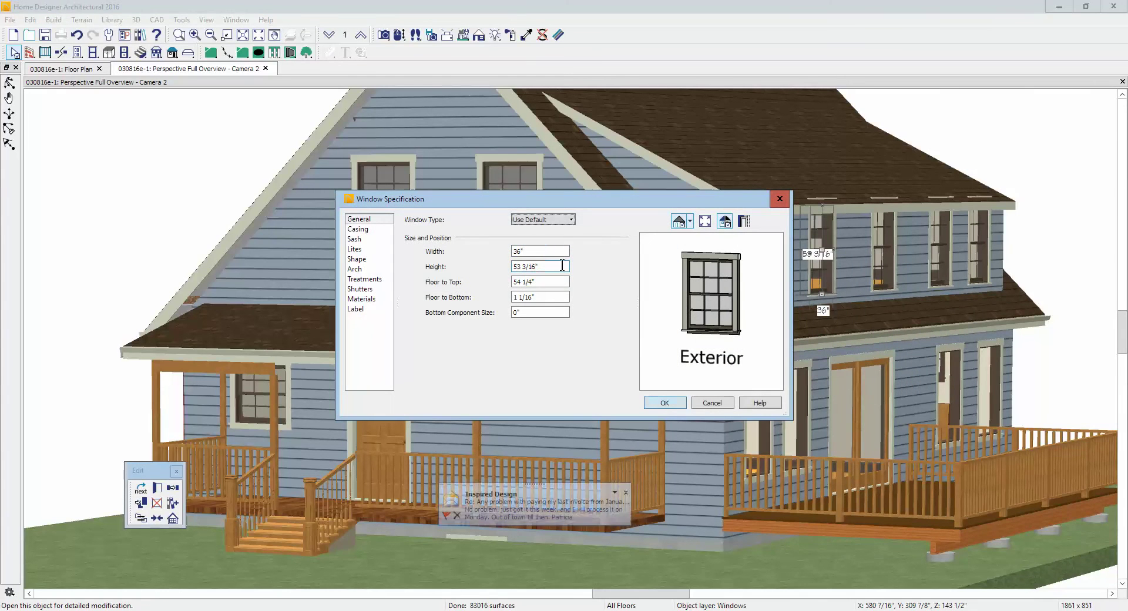
left_click_drag(563, 266, 513, 266)
type("48")
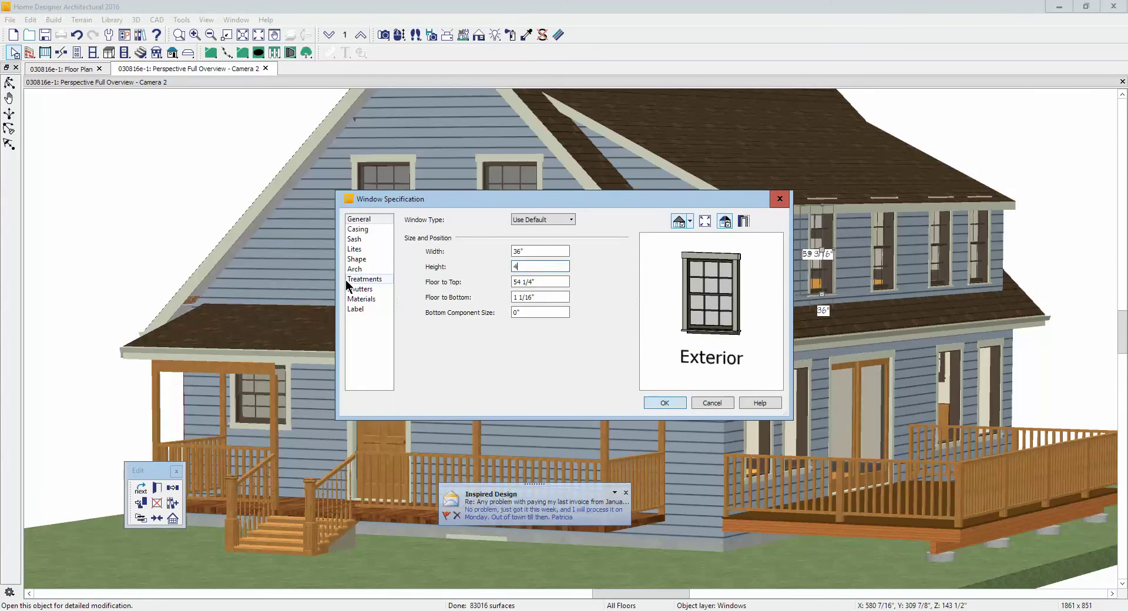
left_click(668, 404)
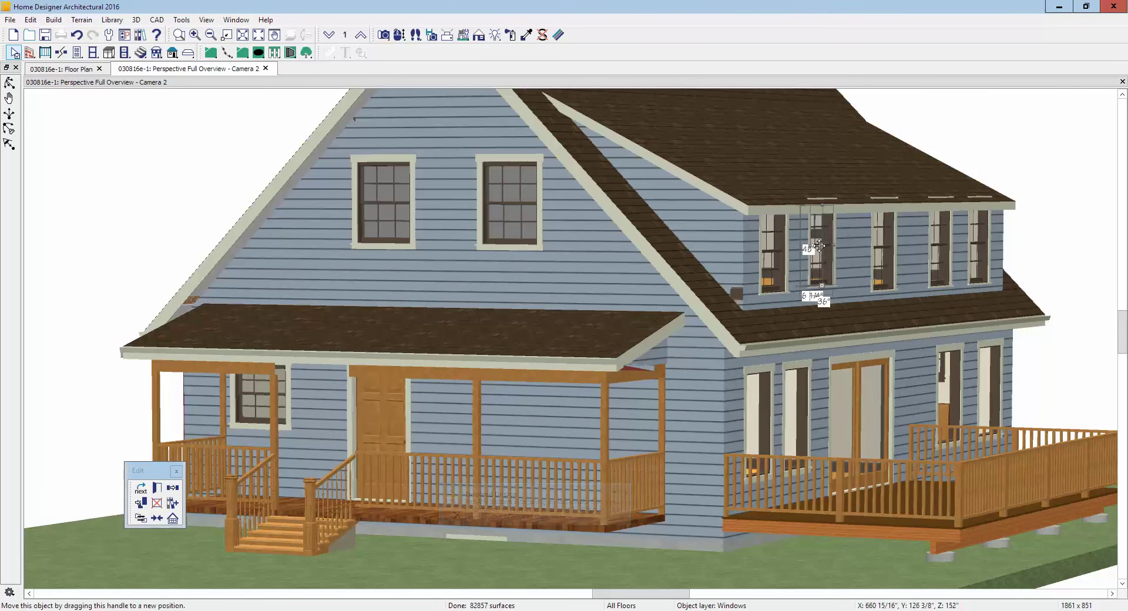
Step: Move the two shortened dormer windows down from the eave, the one nearest the front gable by 4 1/16"
left_click_drag(821, 261, 783, 288)
left_click(782, 289)
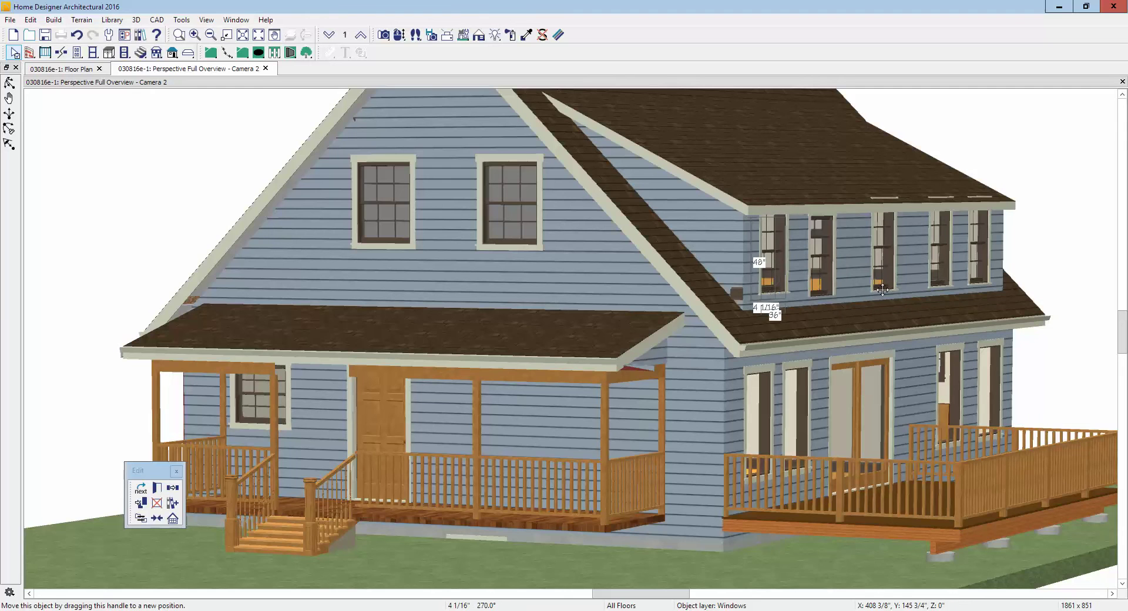
Step: Set the height of the middle dormer window to 48" and move the window 6 1/4" down from the eave
key("Escape")
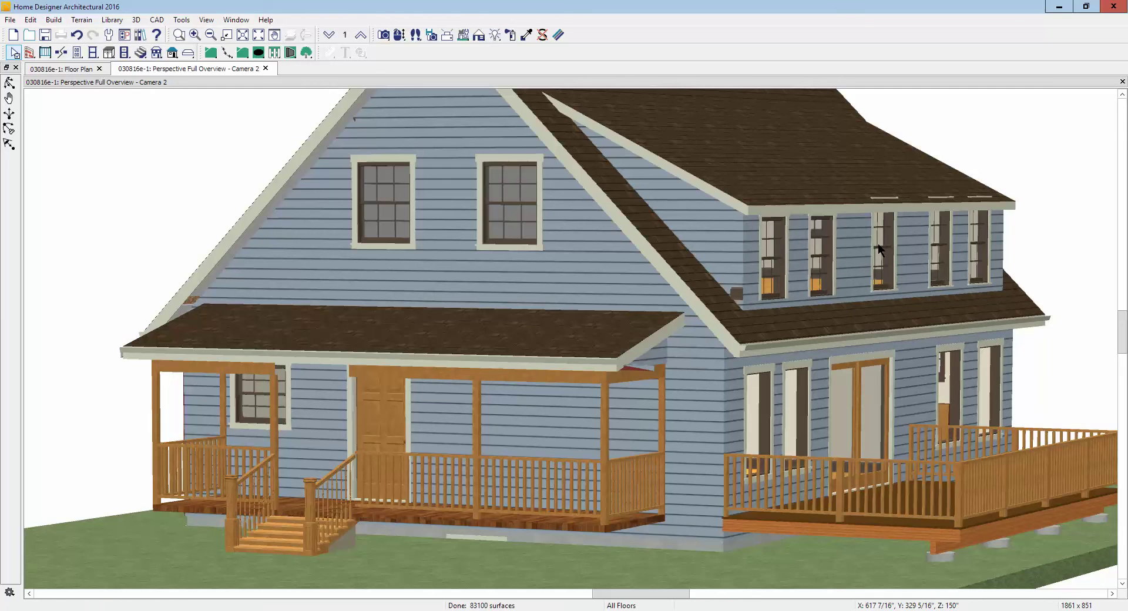
left_click(879, 249)
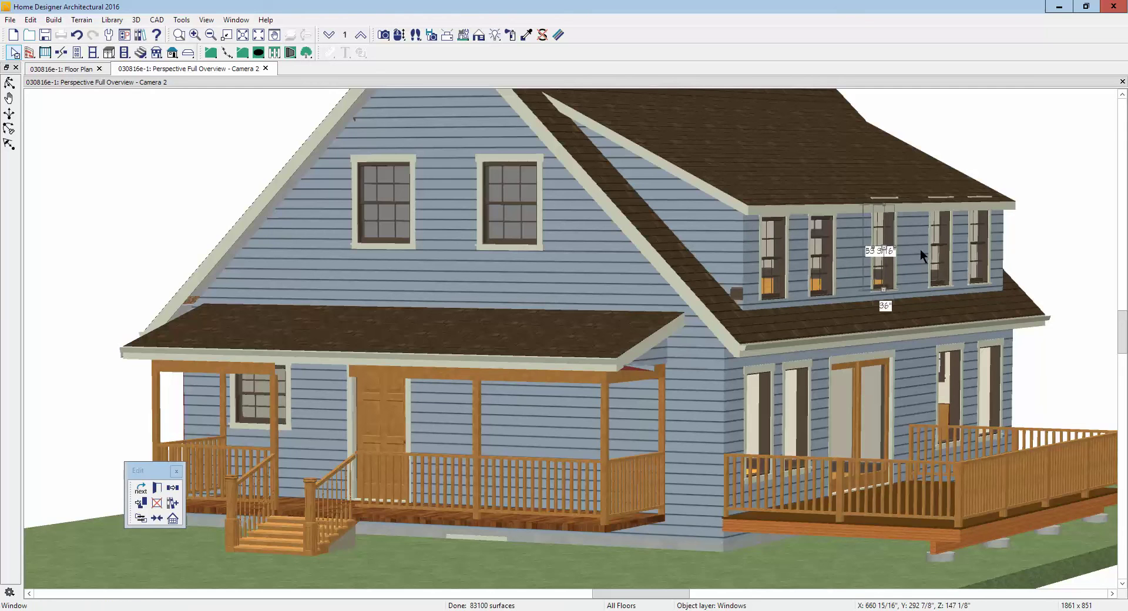
left_click(158, 487)
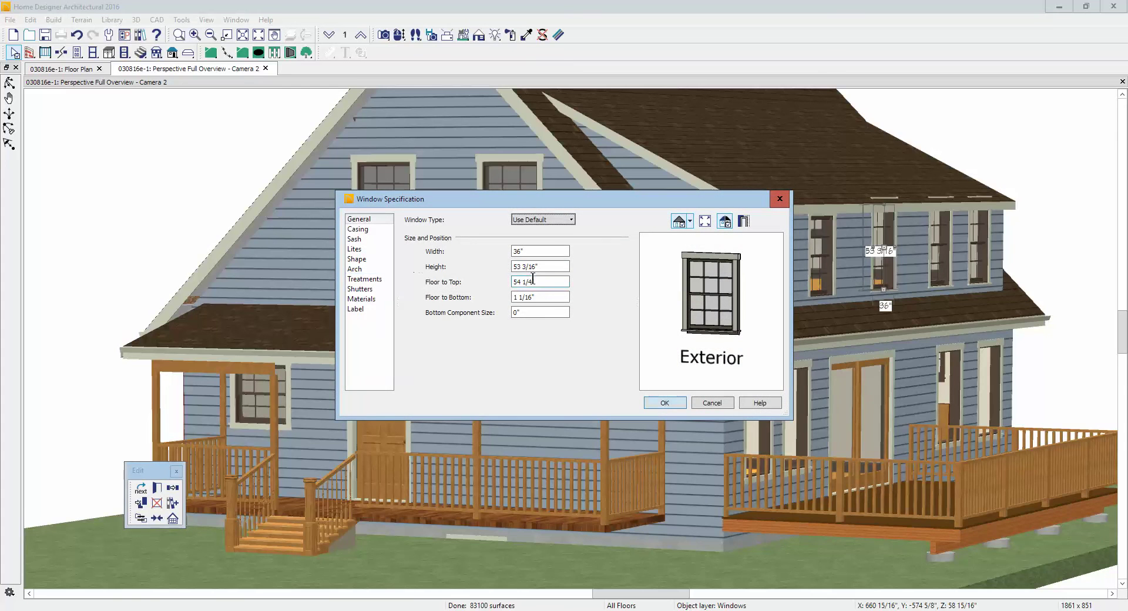
left_click_drag(549, 266, 458, 268)
type("48")
left_click(658, 404)
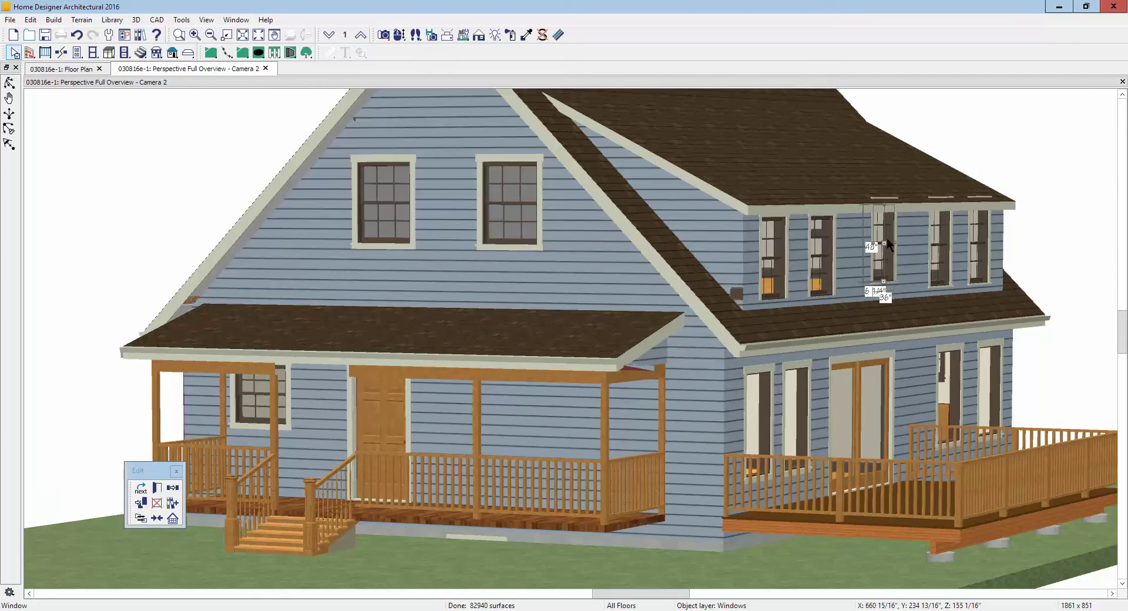
left_click_drag(884, 253, 884, 263)
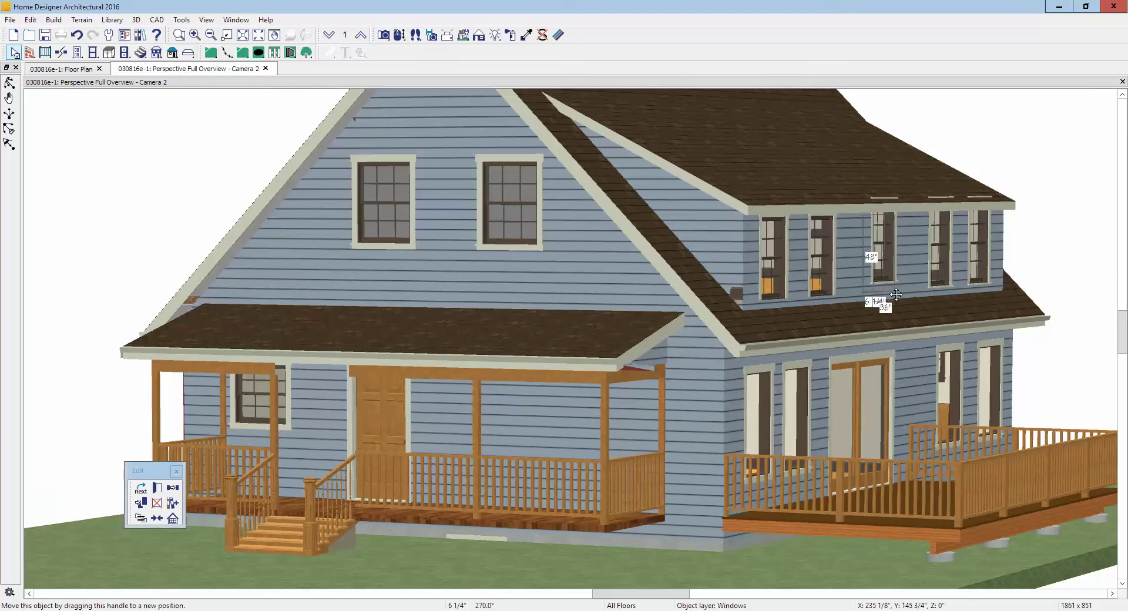
key("Escape")
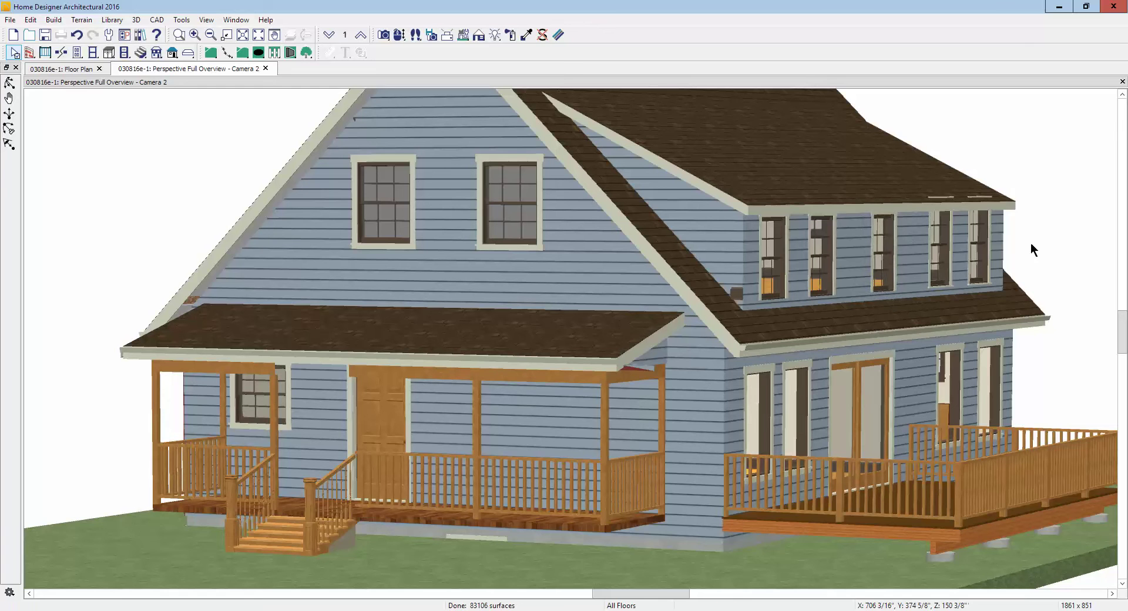
Step: Set the height of the fourth dormer window from the front gable to 48" and lower the window below the eave
right_click(938, 250)
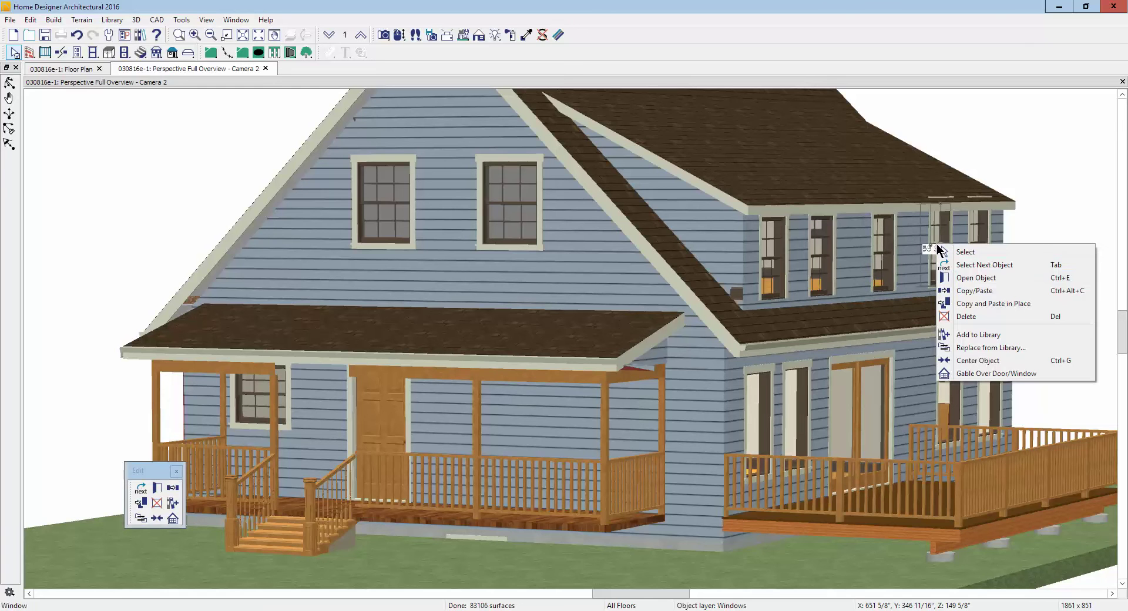
left_click(950, 259)
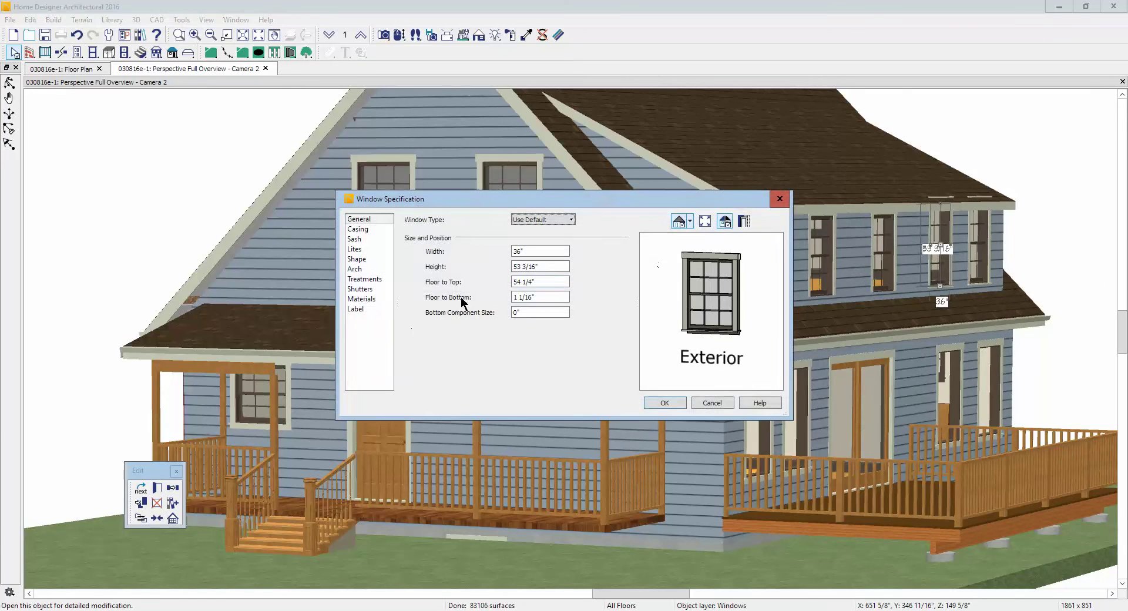
left_click(555, 266)
type("48")
left_click(664, 402)
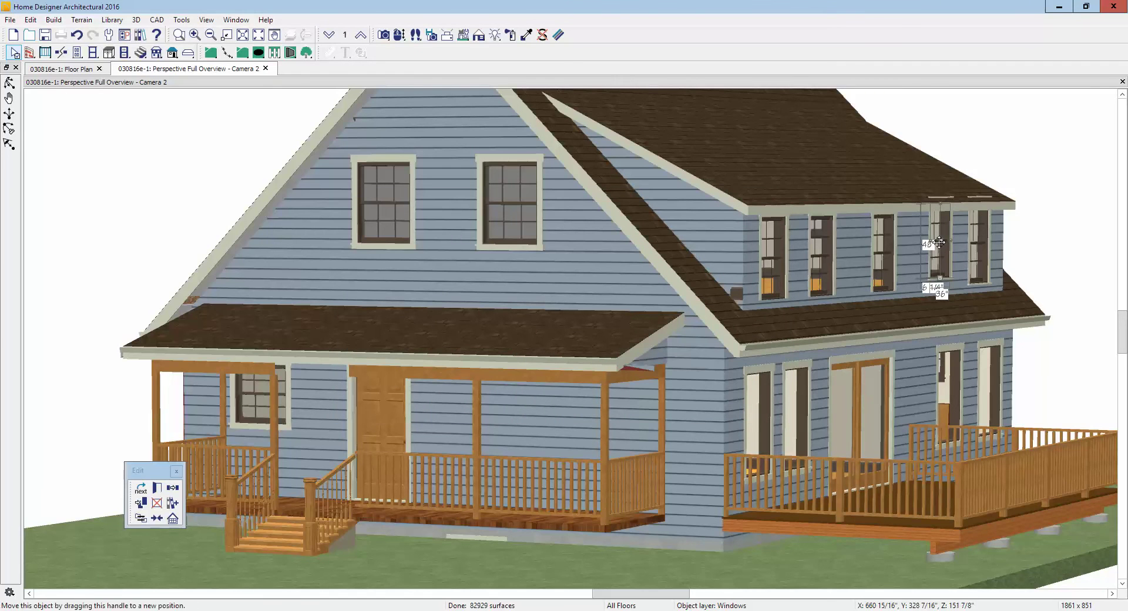
Step: Set the height of the dormer window farthest from the front gable to 48" and lower it in line with its neighbours
left_click(984, 245)
double_click(977, 238)
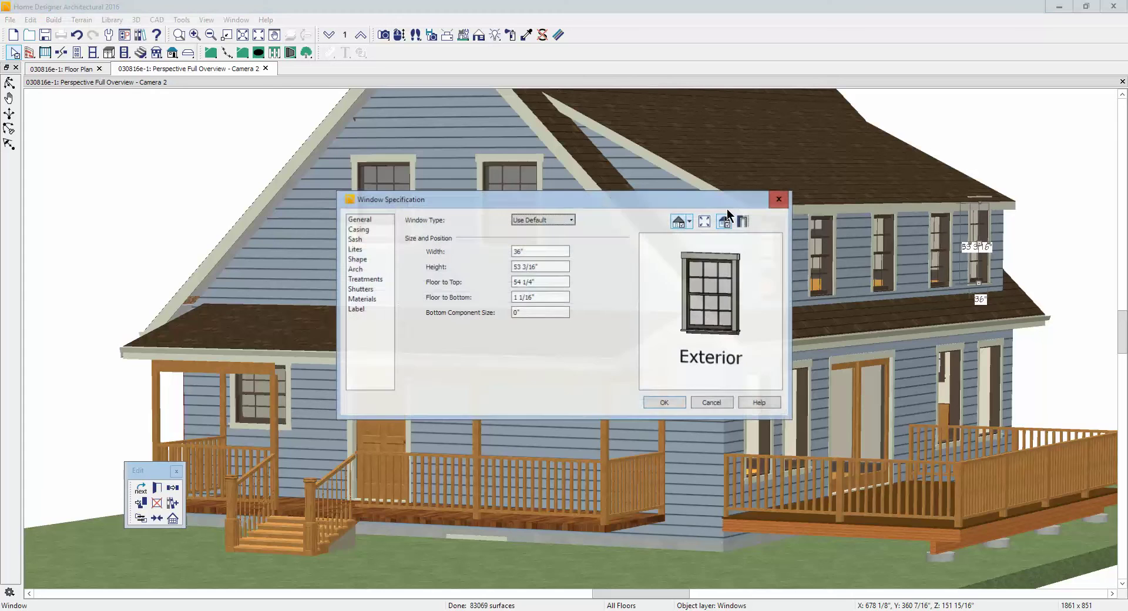
left_click(560, 267)
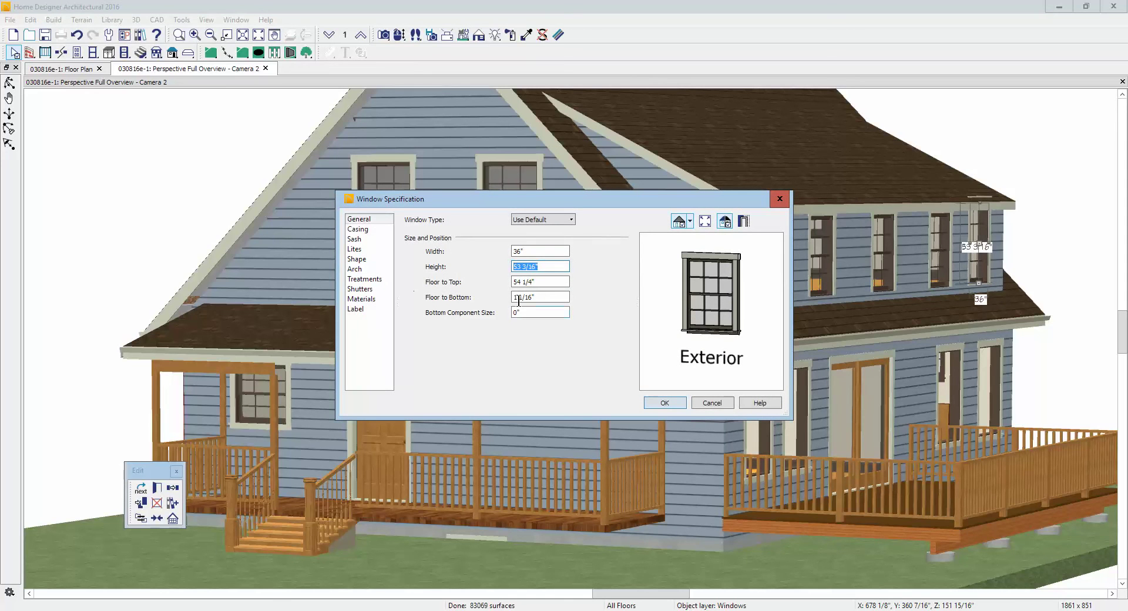
type("48")
left_click(660, 403)
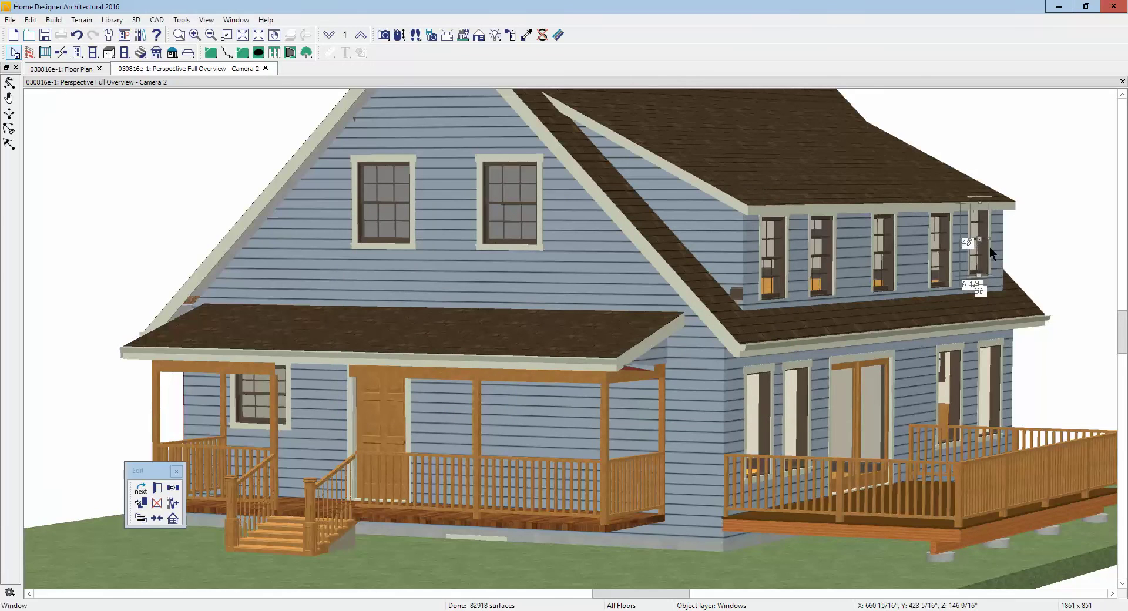
left_click(983, 246)
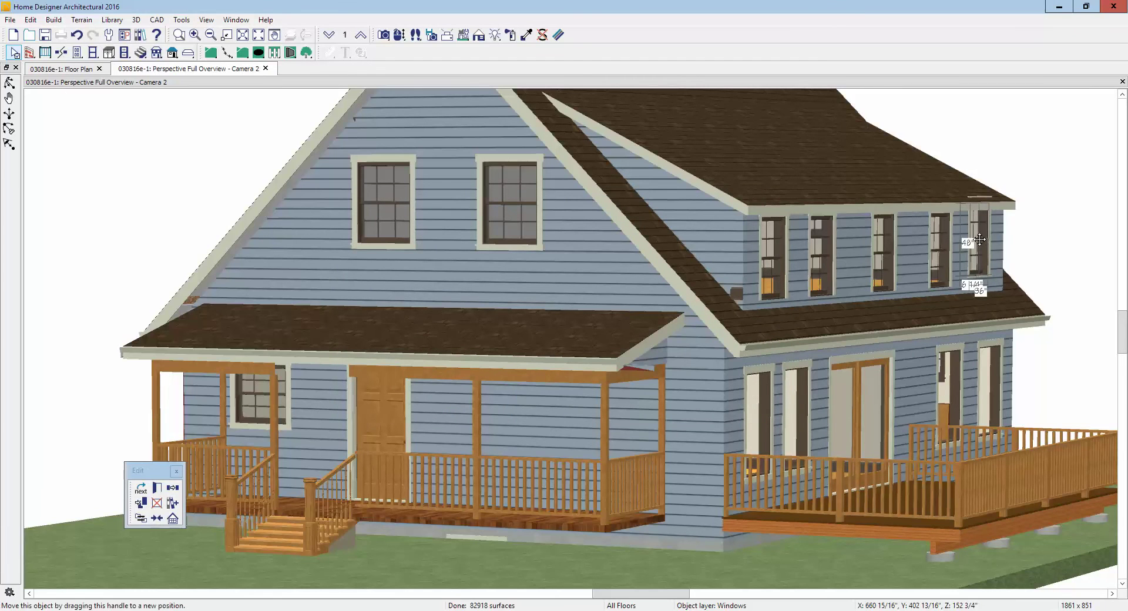
key("Escape")
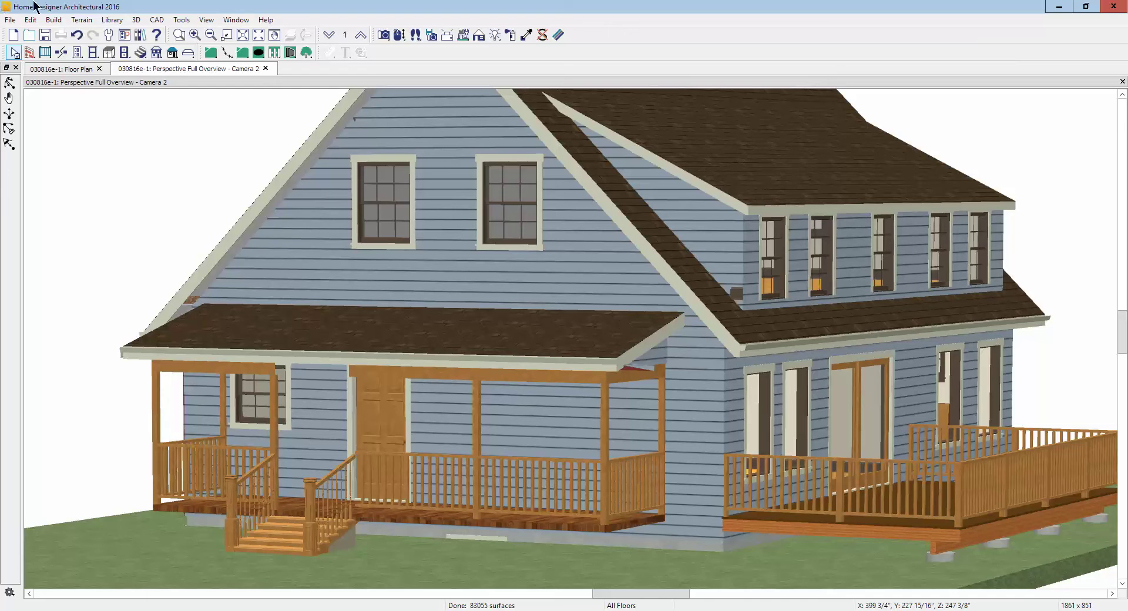
Step: Save the house plan under its existing file name
left_click(10, 19)
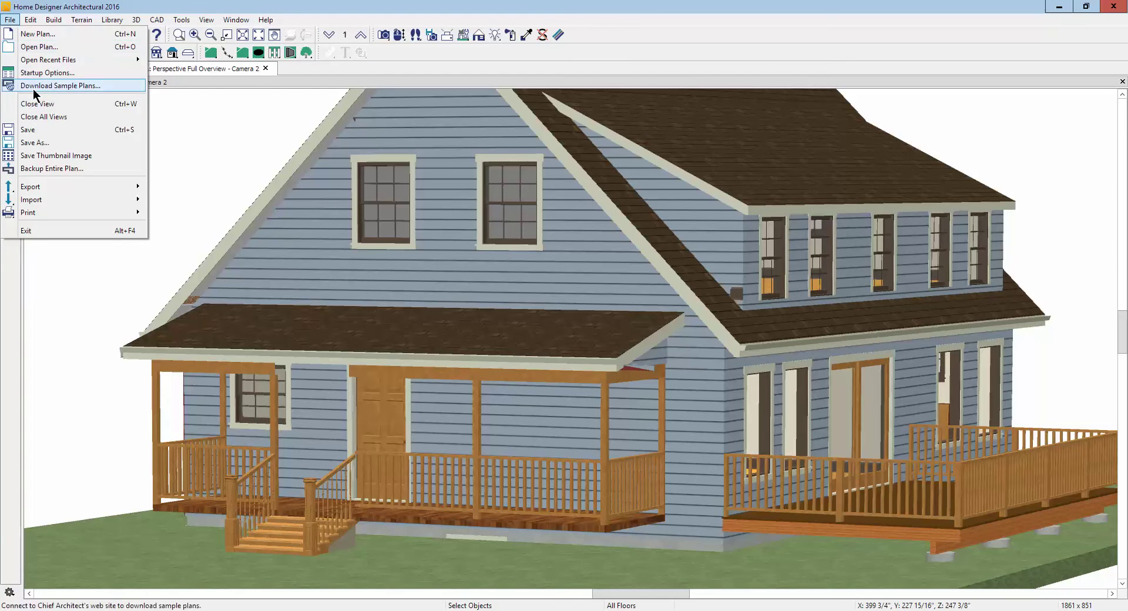
left_click(47, 131)
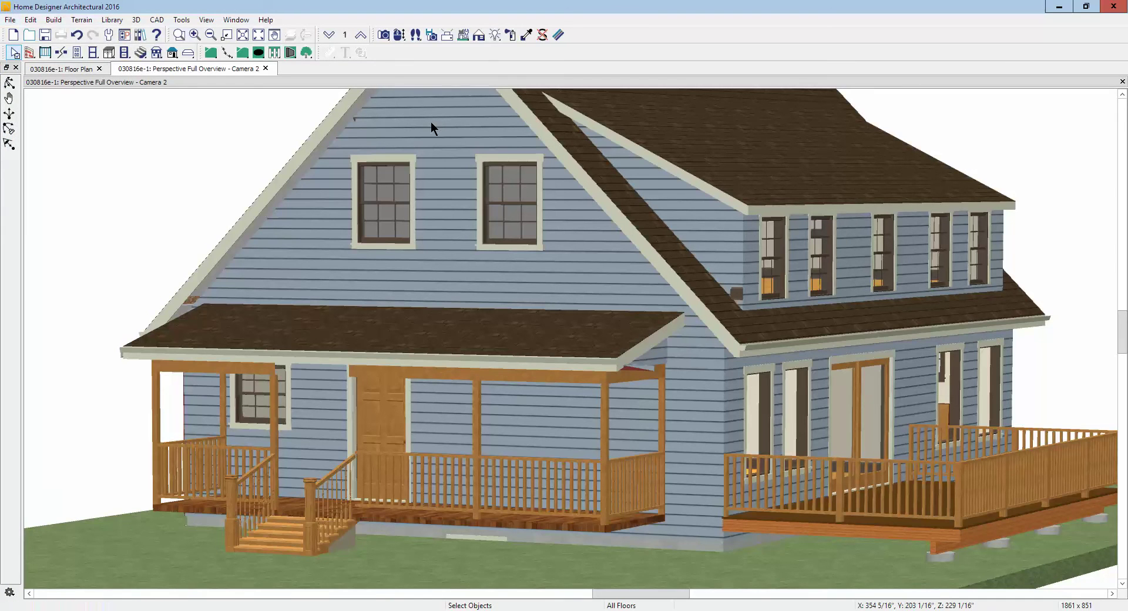